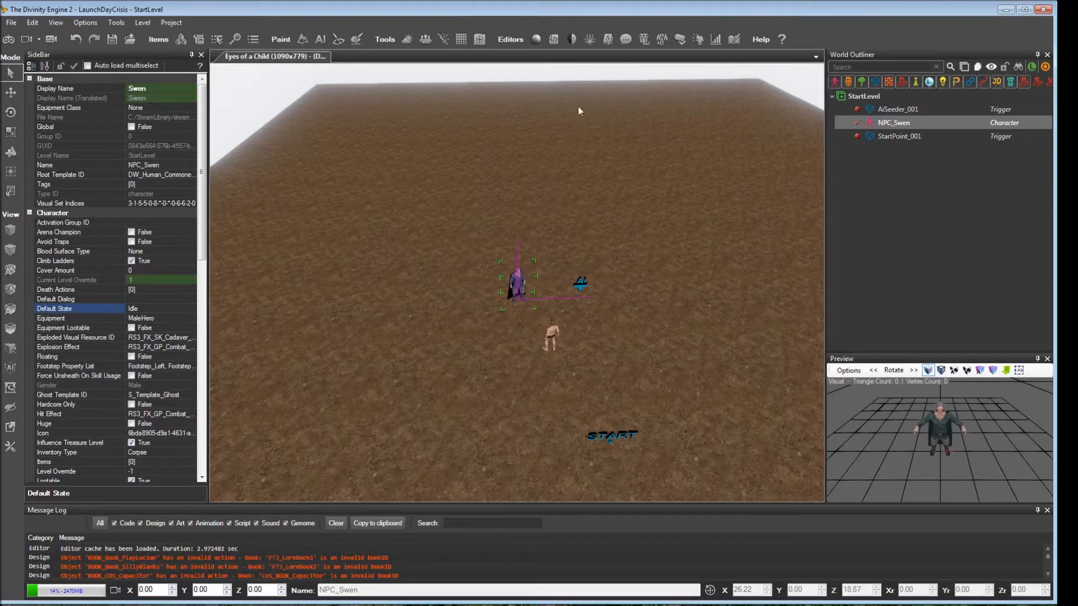
# - Bring up the Dialog Editor with a new untitled dialog and check its empty Speakers list
pyautogui.click(626, 39)
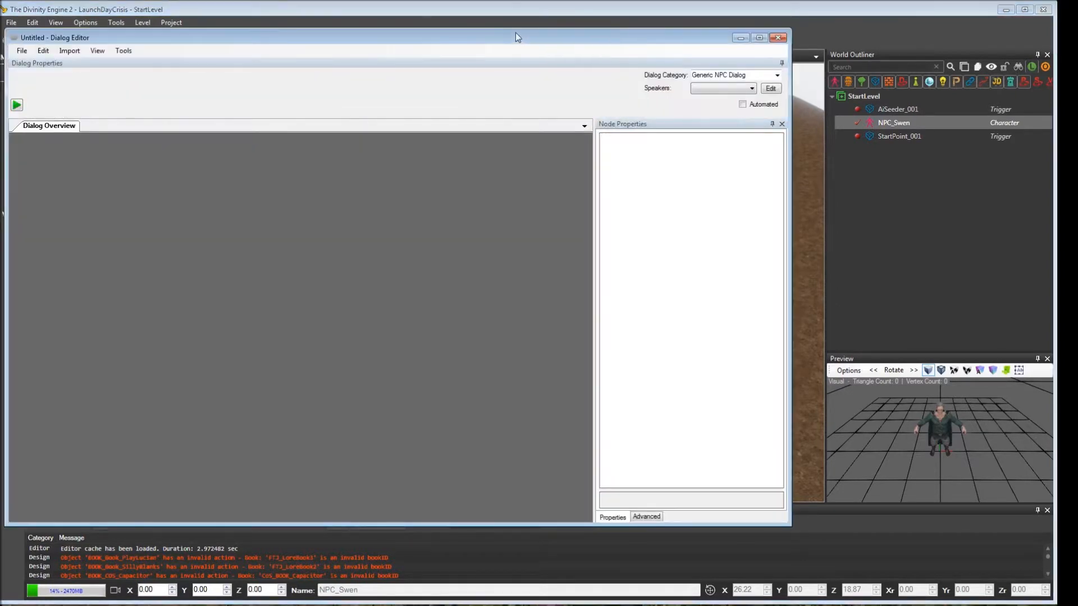
pyautogui.moveTo(516, 37); pyautogui.dragTo(614, 40)
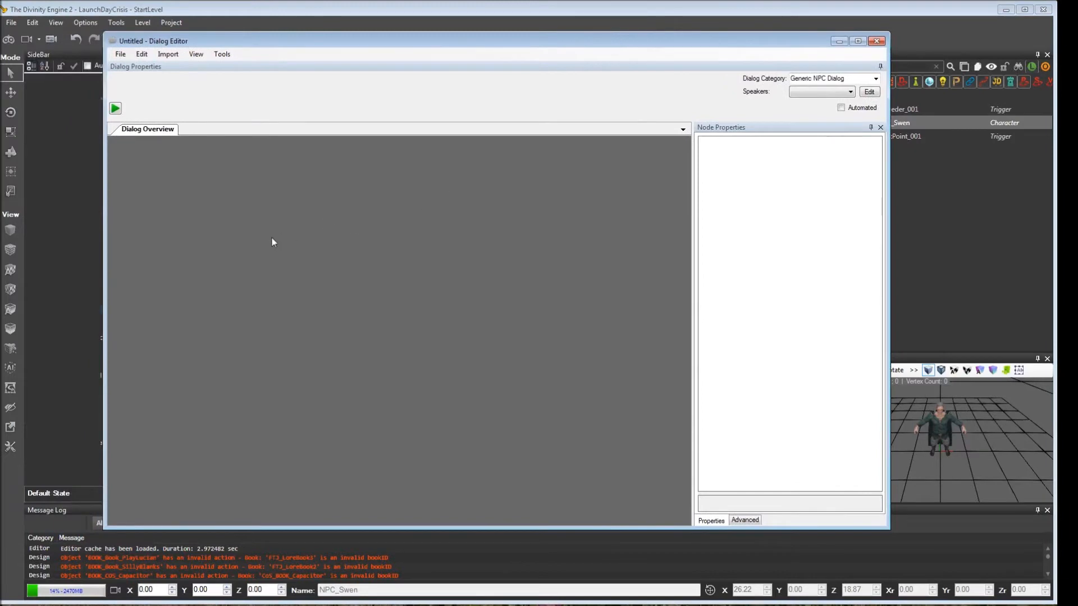
pyautogui.click(815, 92)
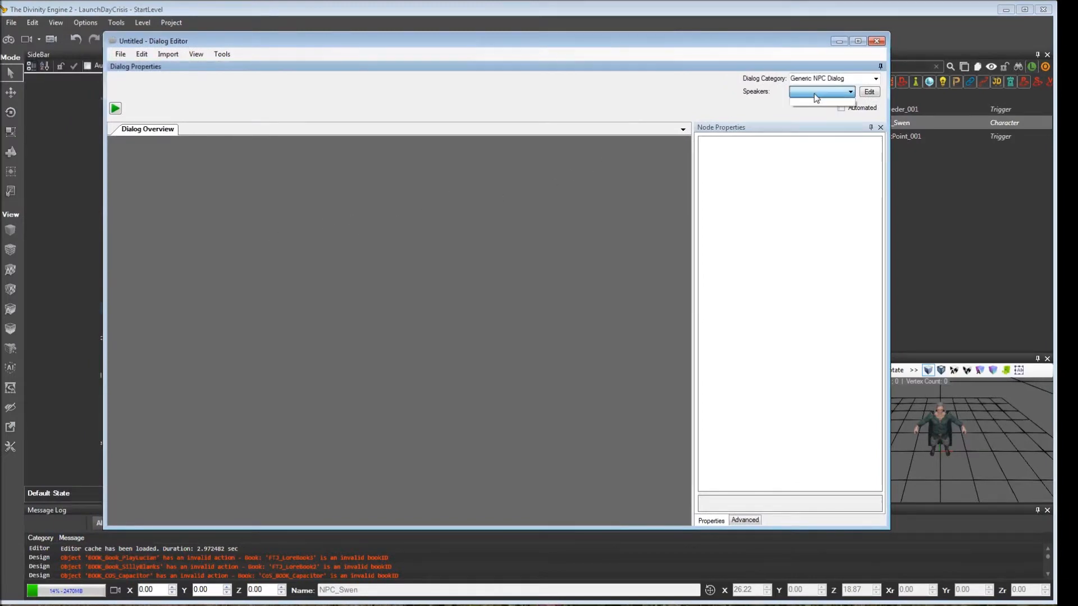
# - Add a first speaker slot in Edit Dialog Speakers and start choosing its character
pyautogui.click(868, 92)
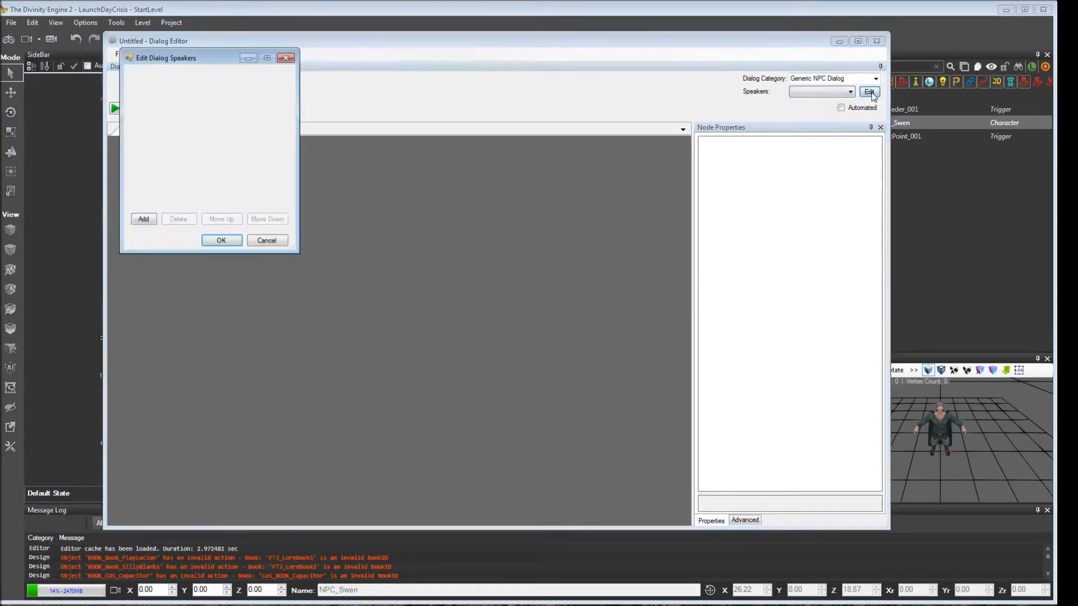
pyautogui.moveTo(224, 62)
pyautogui.mouseDown()
pyautogui.moveTo(254, 125)
pyautogui.moveTo(428, 160)
pyautogui.mouseUp()
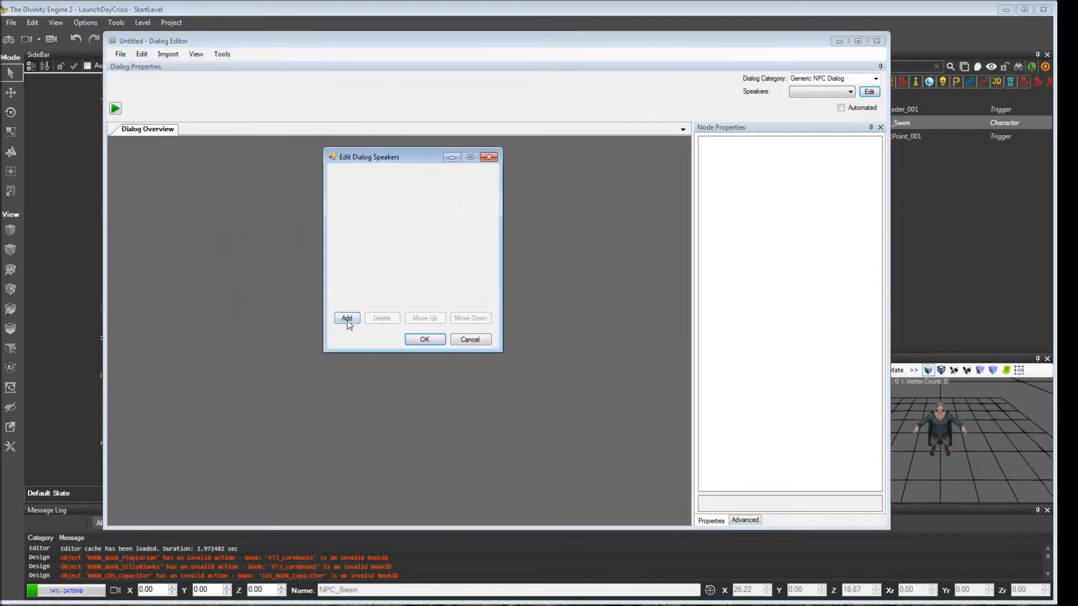
pyautogui.click(346, 319)
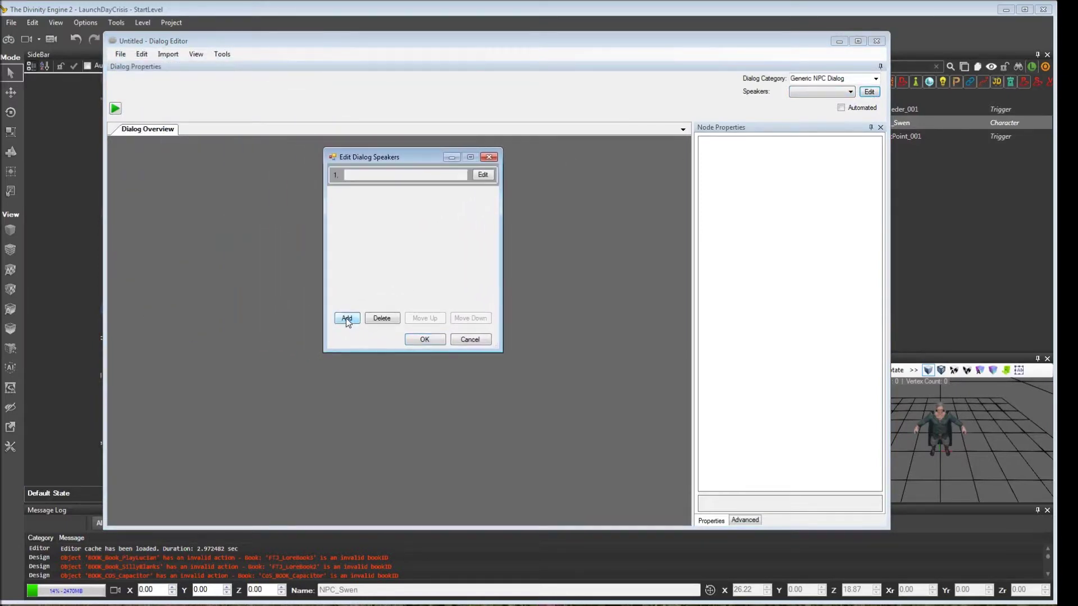
pyautogui.click(483, 174)
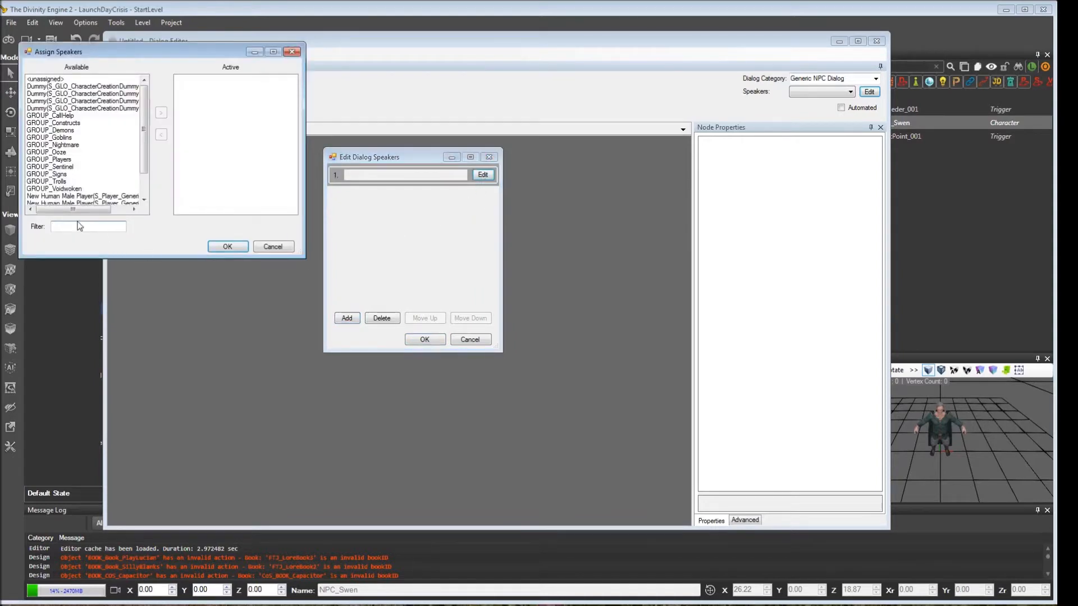
pyautogui.write('swen')
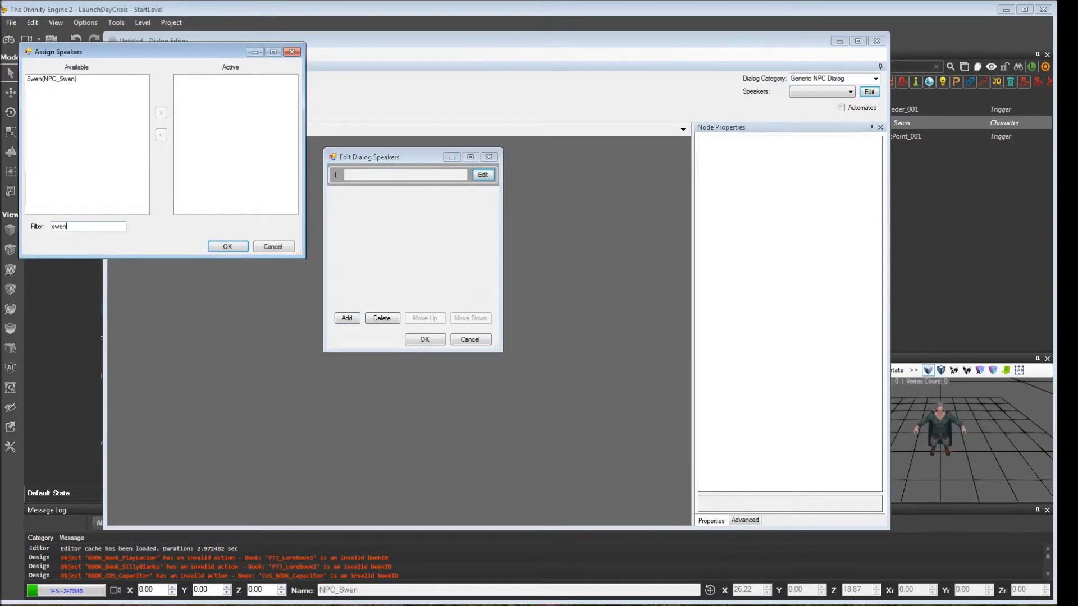
# - Assign Swen(NPC_Swen) as speaker 1 and add a second empty speaker slot
pyautogui.click(51, 79)
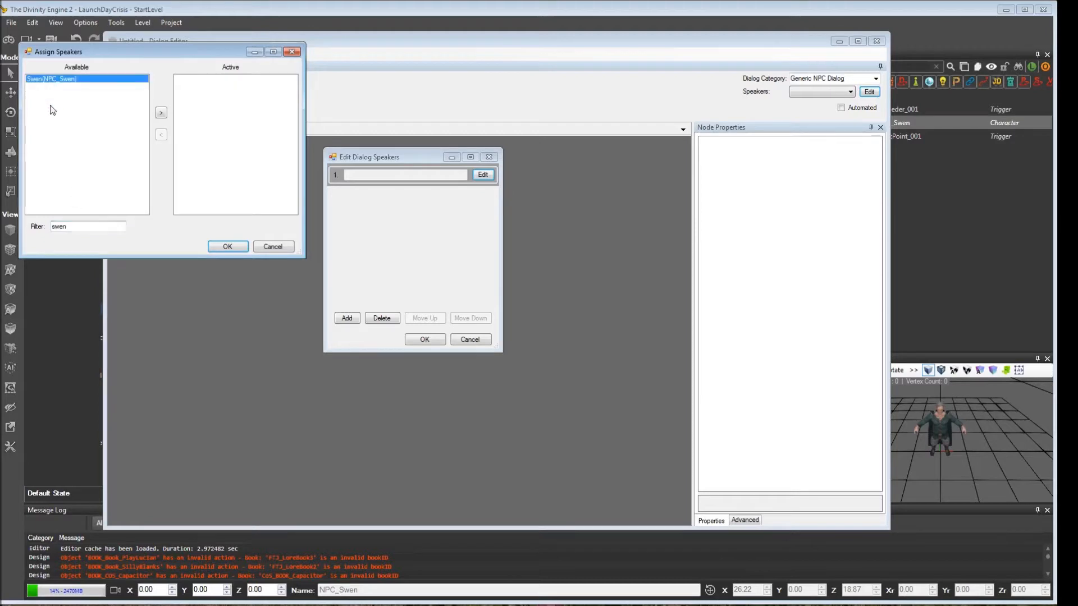
pyautogui.click(162, 114)
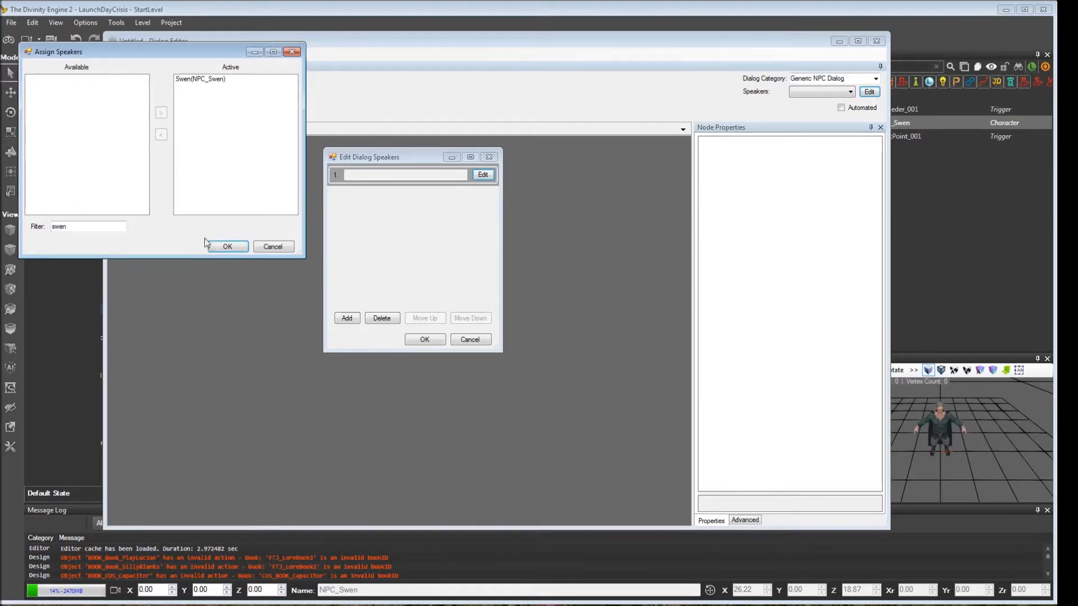
pyautogui.click(226, 246)
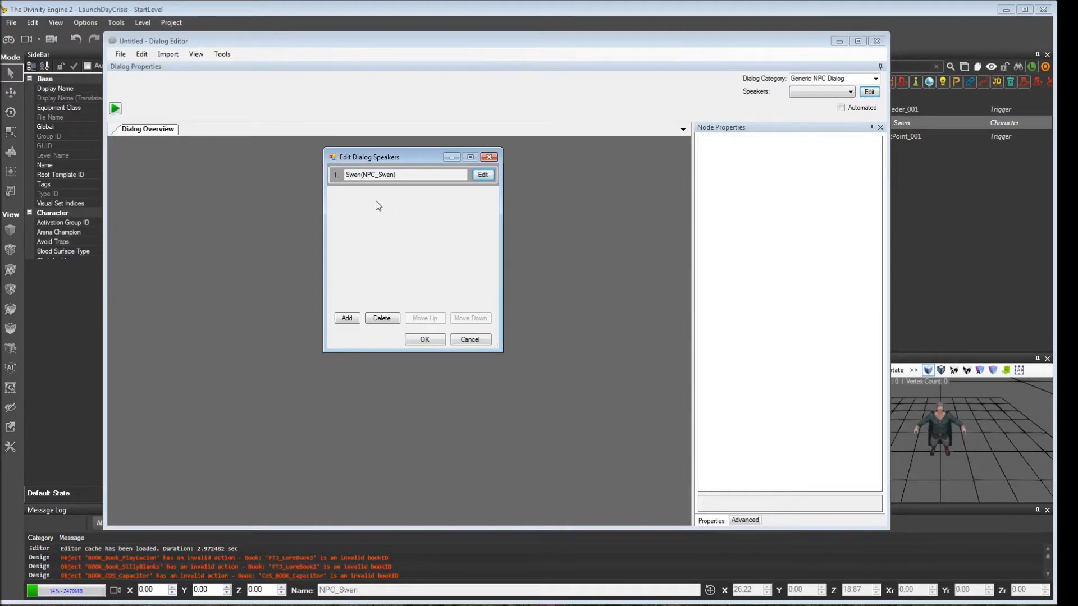
pyautogui.click(345, 318)
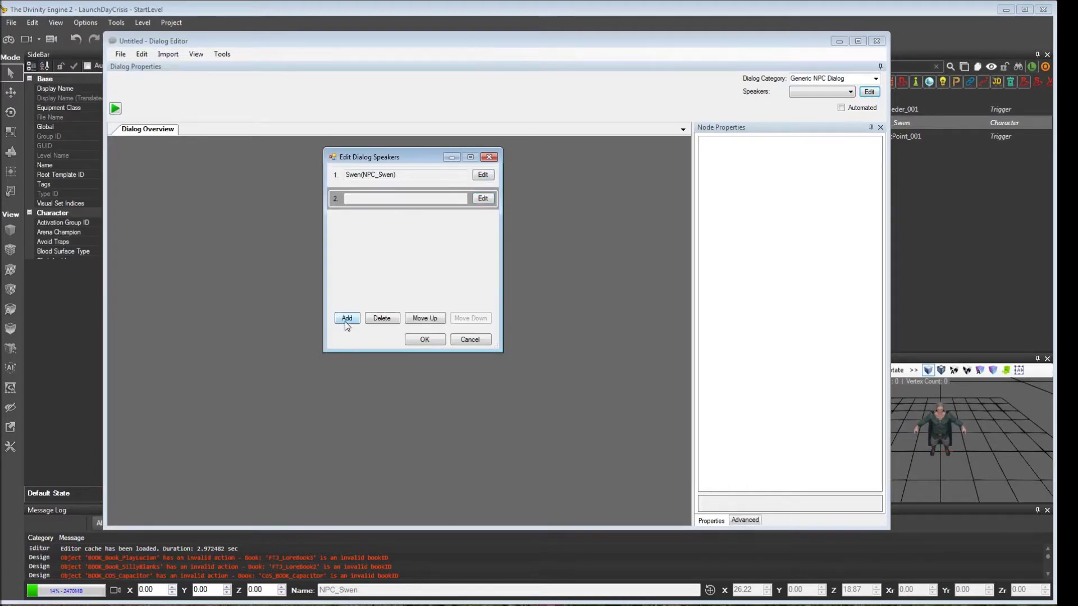
# - Assign GROUP_Players as speaker 2 and accept the two-speaker list
pyautogui.click(483, 200)
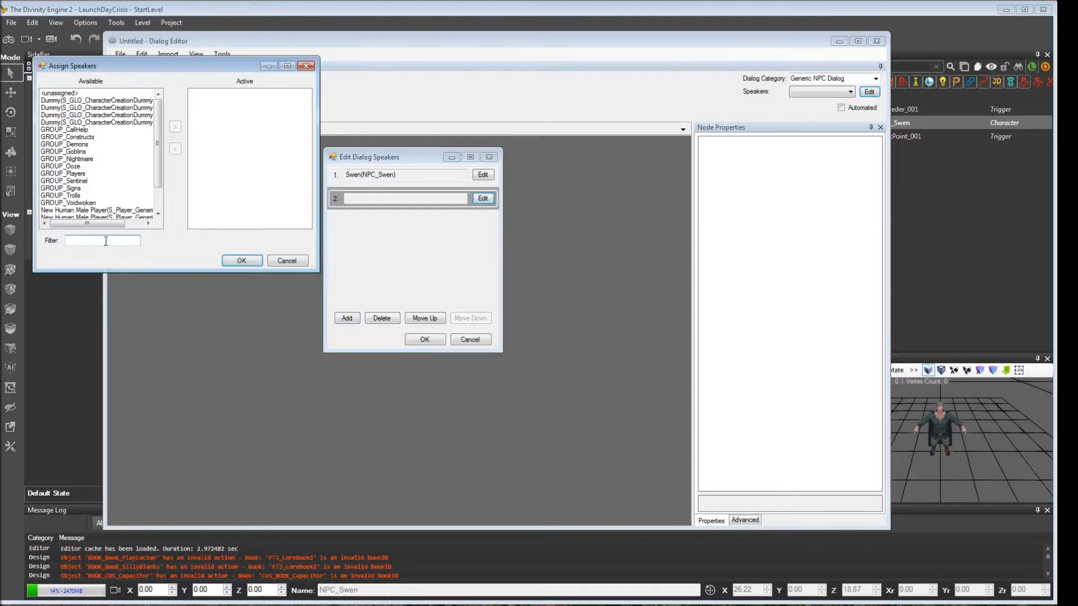
pyautogui.write('group')
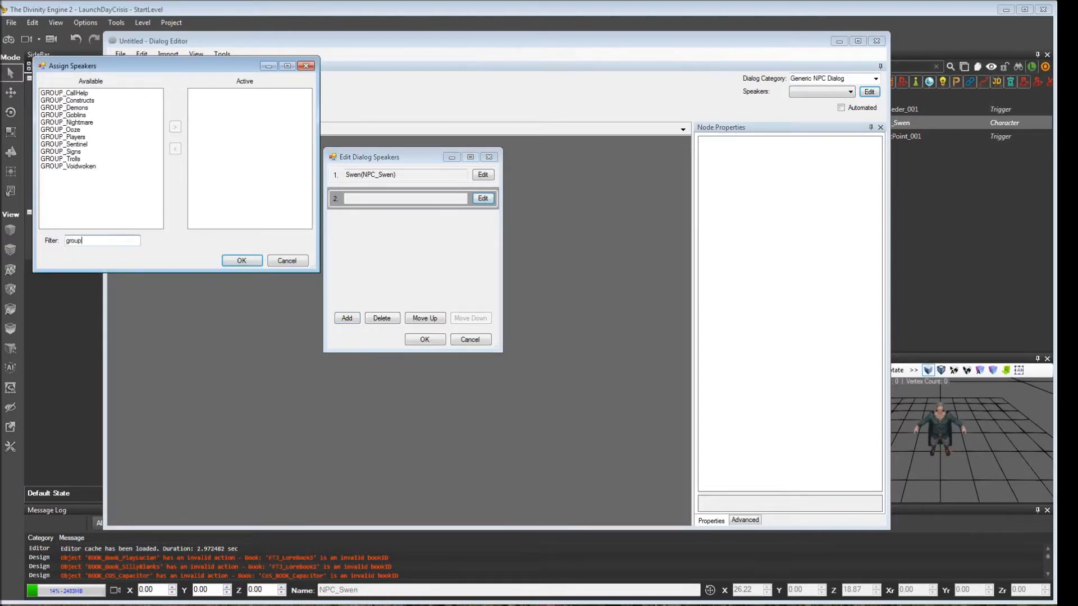
pyautogui.press('BackSpace')
pyautogui.press('BackSpace')
pyautogui.press('BackSpace')
pyautogui.write('pla')
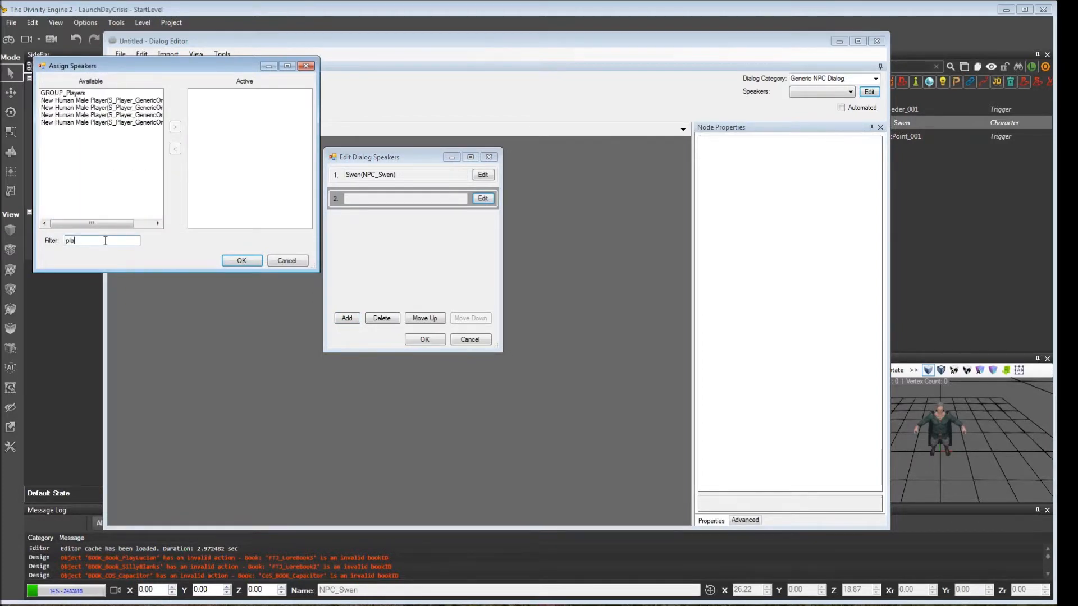
pyautogui.write('ye')
pyautogui.click(70, 93)
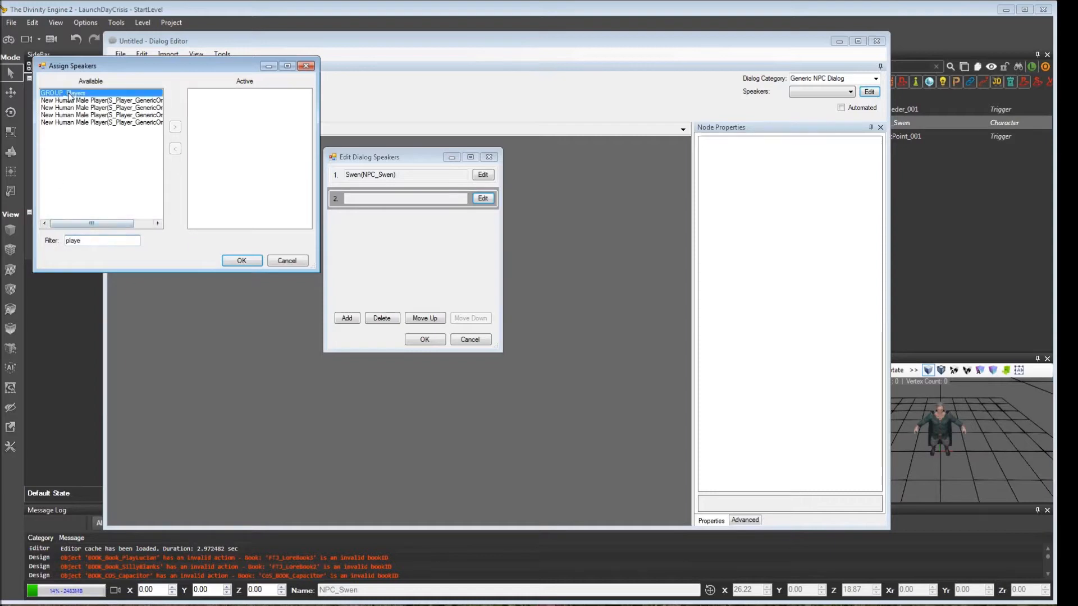
pyautogui.click(175, 126)
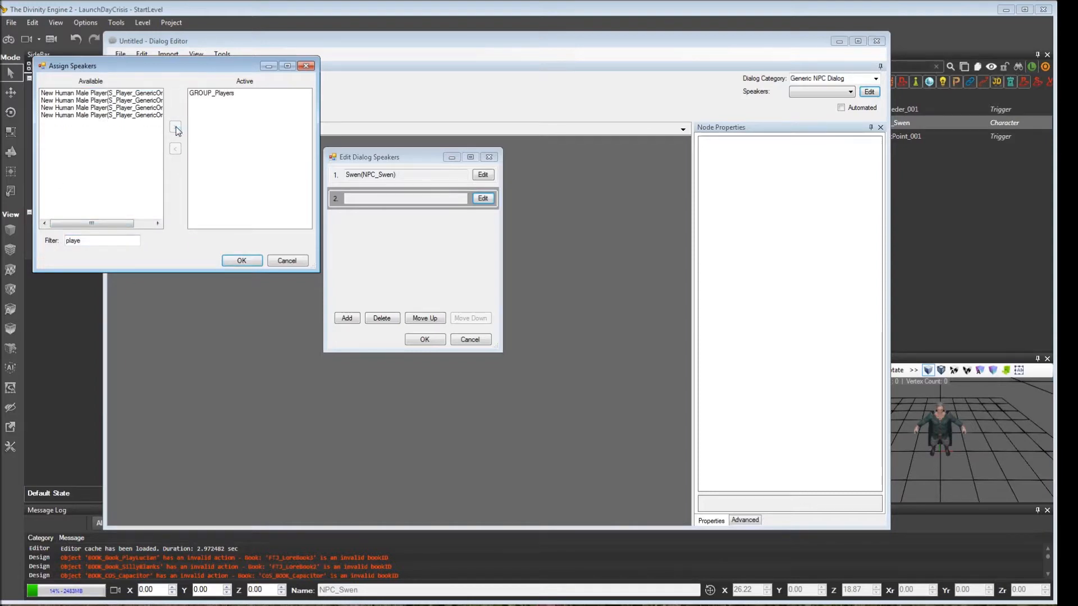
pyautogui.click(241, 260)
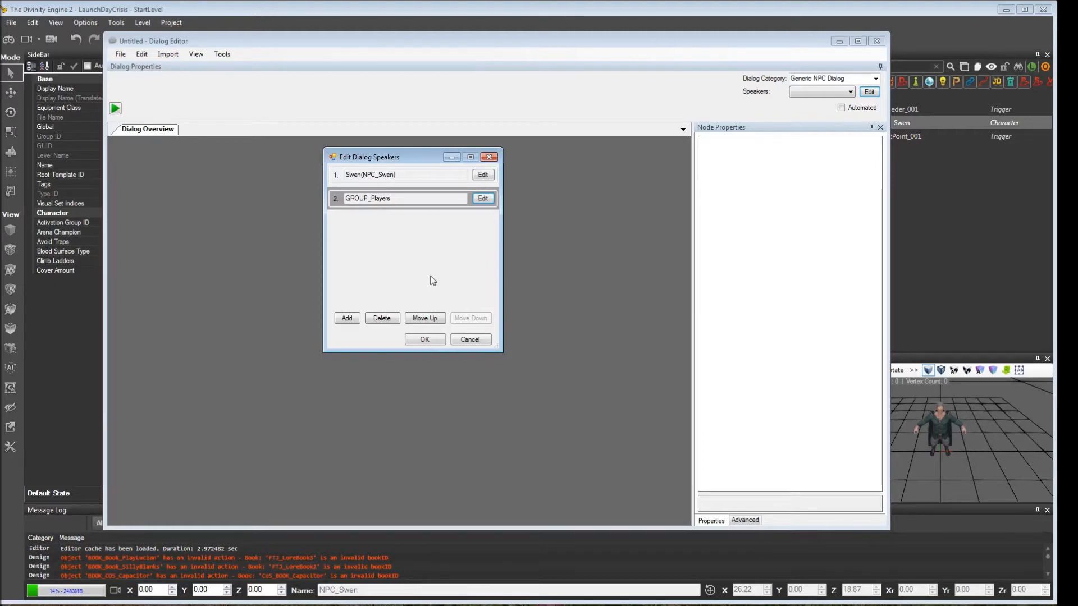
pyautogui.click(425, 339)
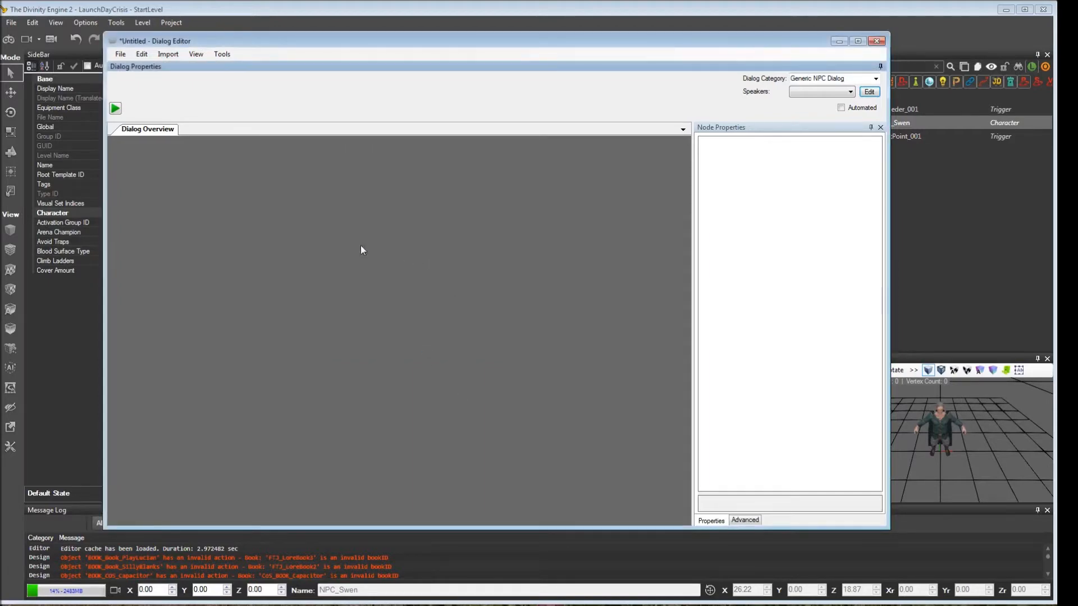
# - Add a Greeting node on the canvas, confirm its speaker is Swen(NPC_Swen), and reopen its text editor
pyautogui.rightClick(216, 206)
pyautogui.moveTo(253, 213)
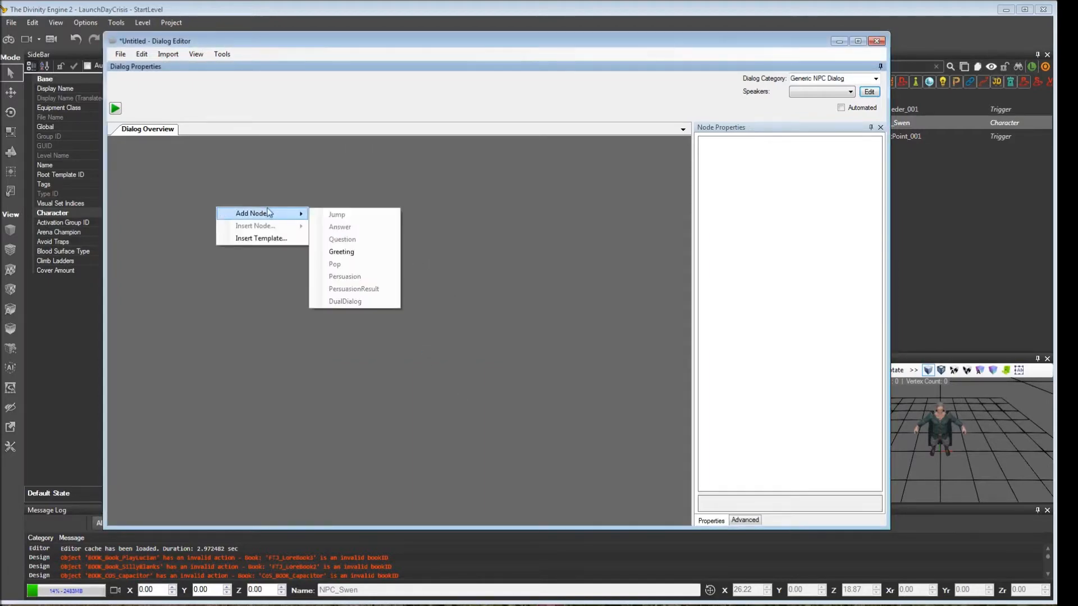
pyautogui.click(341, 252)
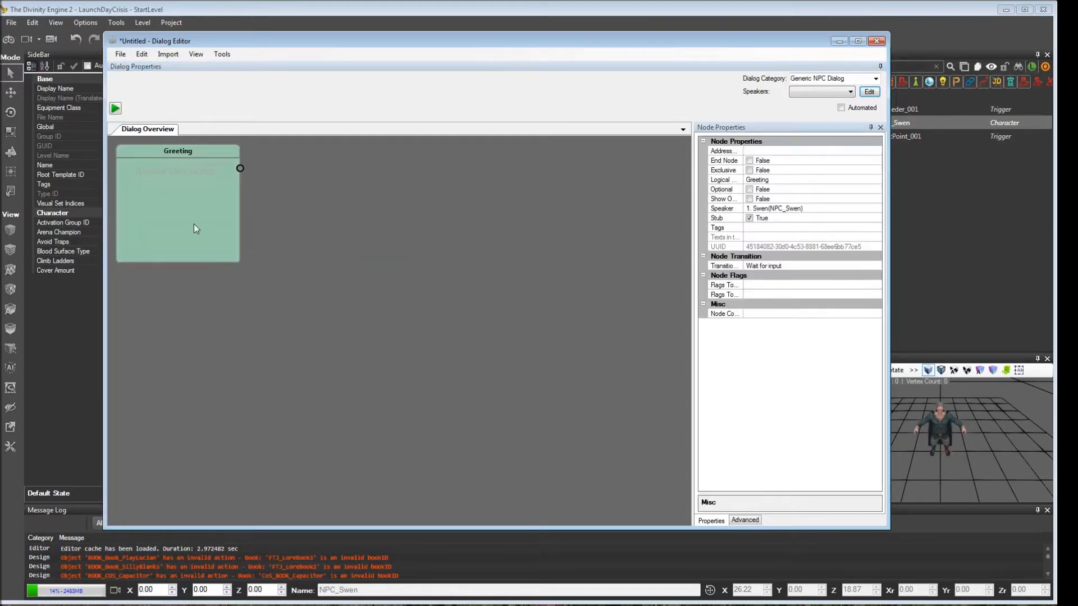
pyautogui.doubleClick(204, 179)
pyautogui.click(680, 79)
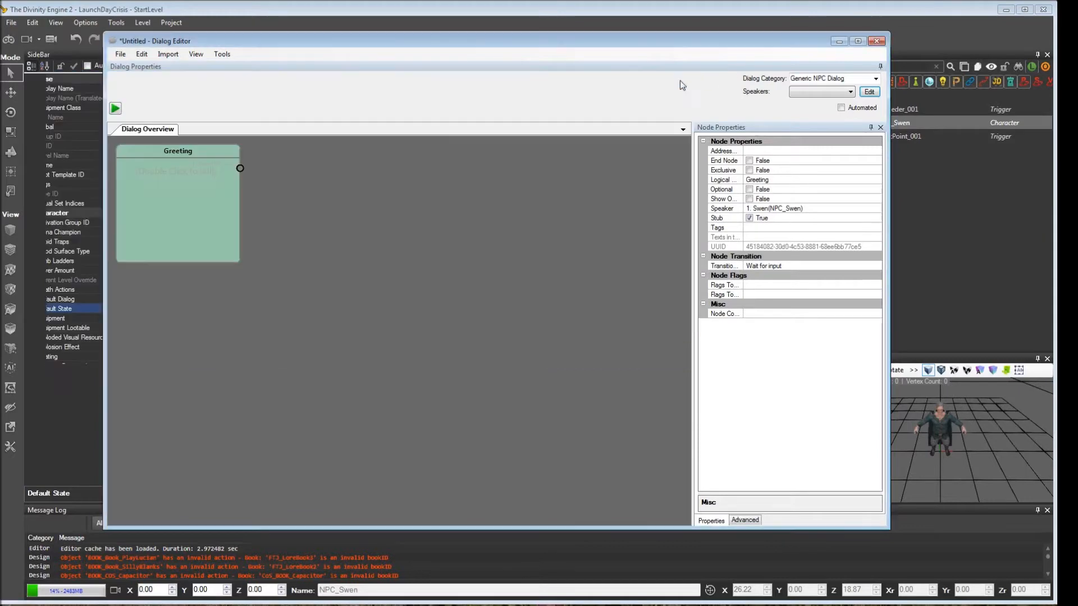
pyautogui.click(774, 209)
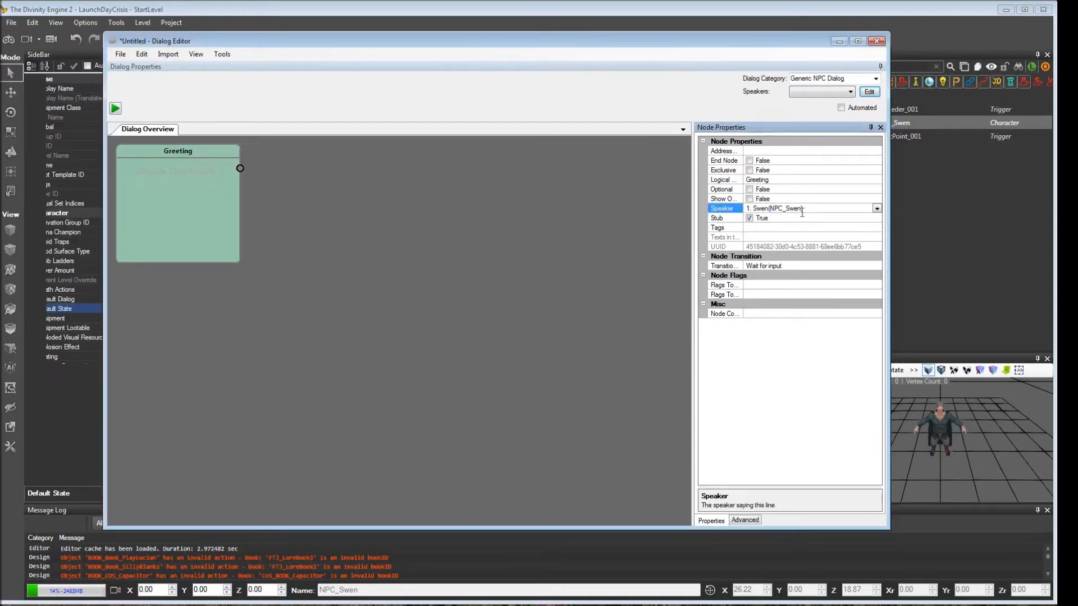
pyautogui.doubleClick(187, 223)
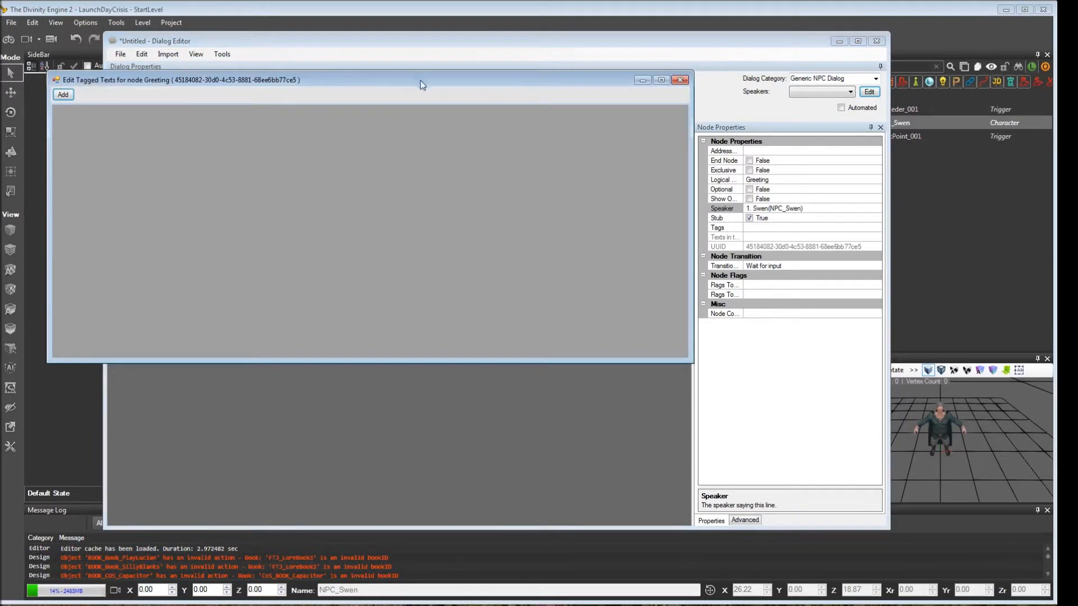
# - Paste Swen's launch-day plea for help as the Greeting text, then add a second empty text entry
pyautogui.moveTo(421, 82); pyautogui.dragTo(469, 141)
pyautogui.click(110, 155)
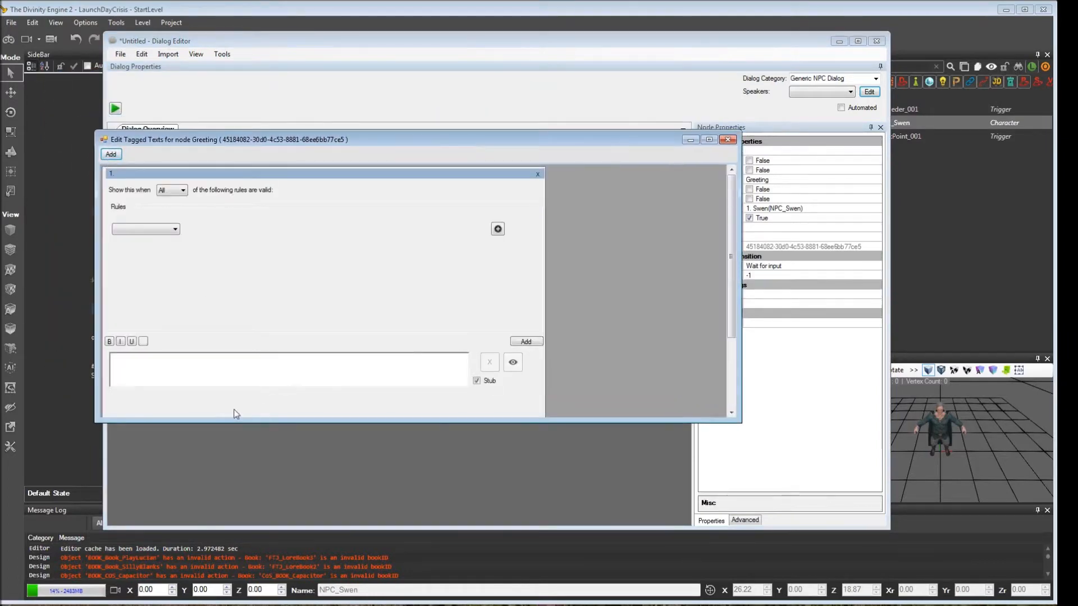
pyautogui.click(236, 370)
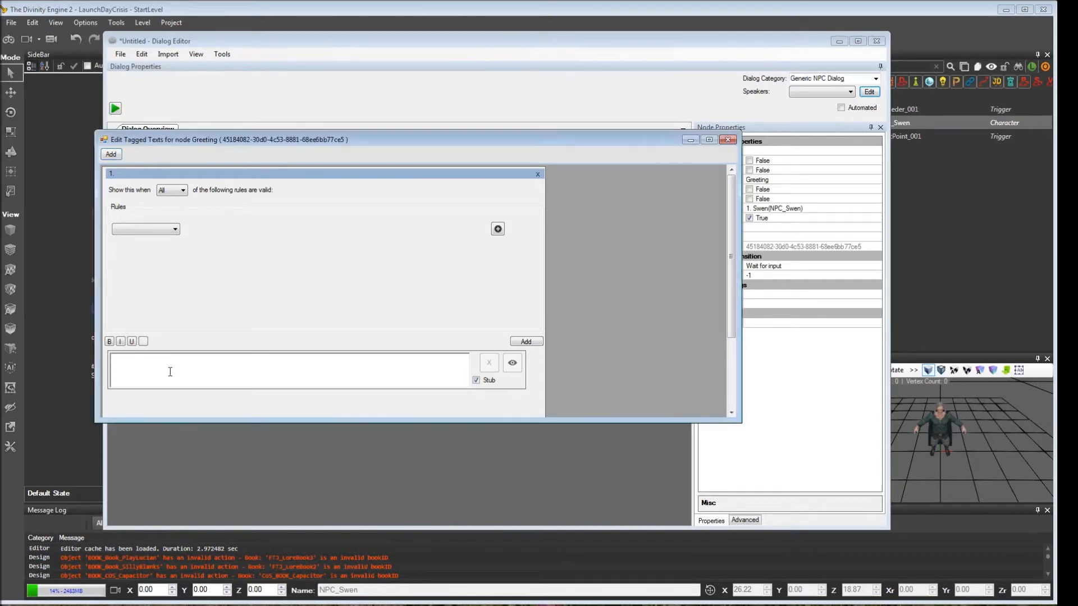
pyautogui.write("Hello! Thank the Seven you're here! It's launch day and our studio has no power! Can you help us?")
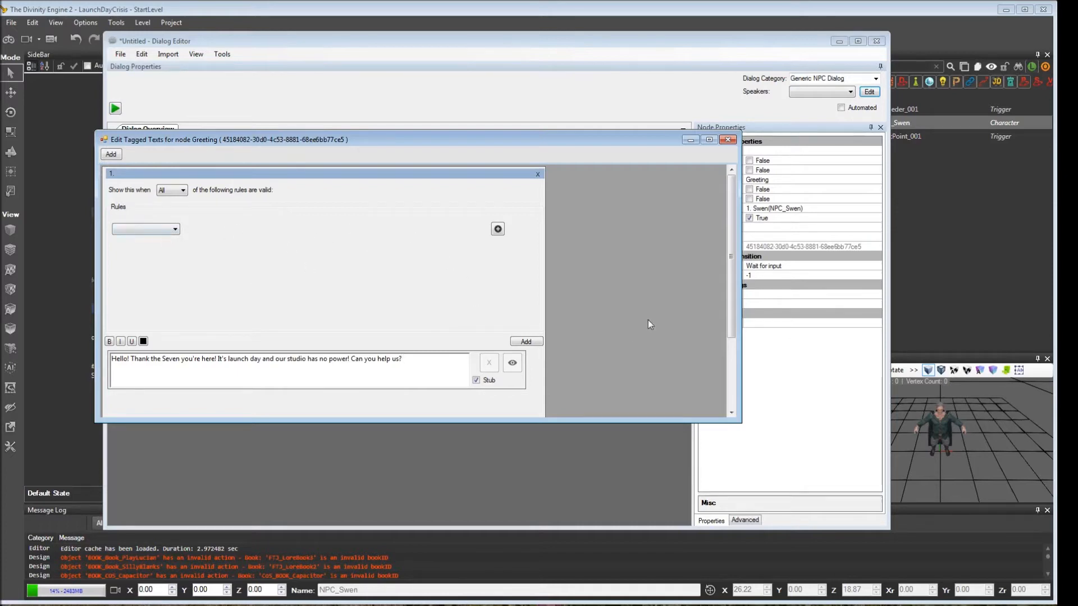
pyautogui.moveTo(731, 288); pyautogui.dragTo(731, 321)
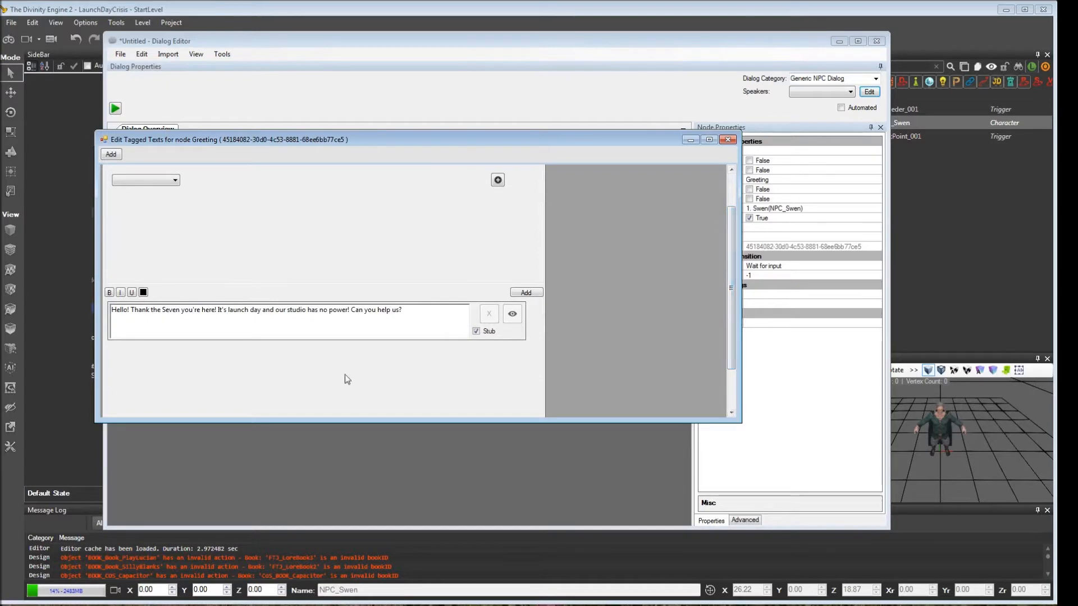
pyautogui.click(526, 292)
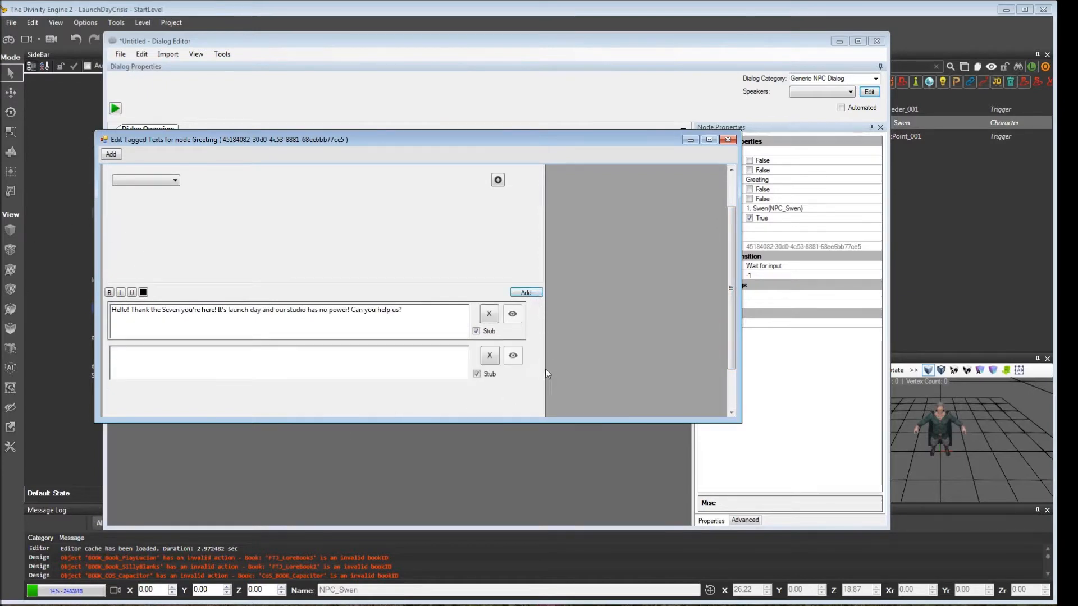
# - Remove the empty text entry and set up a Has Any GROUP_Players rule, dropping extra rule rows
pyautogui.click(490, 355)
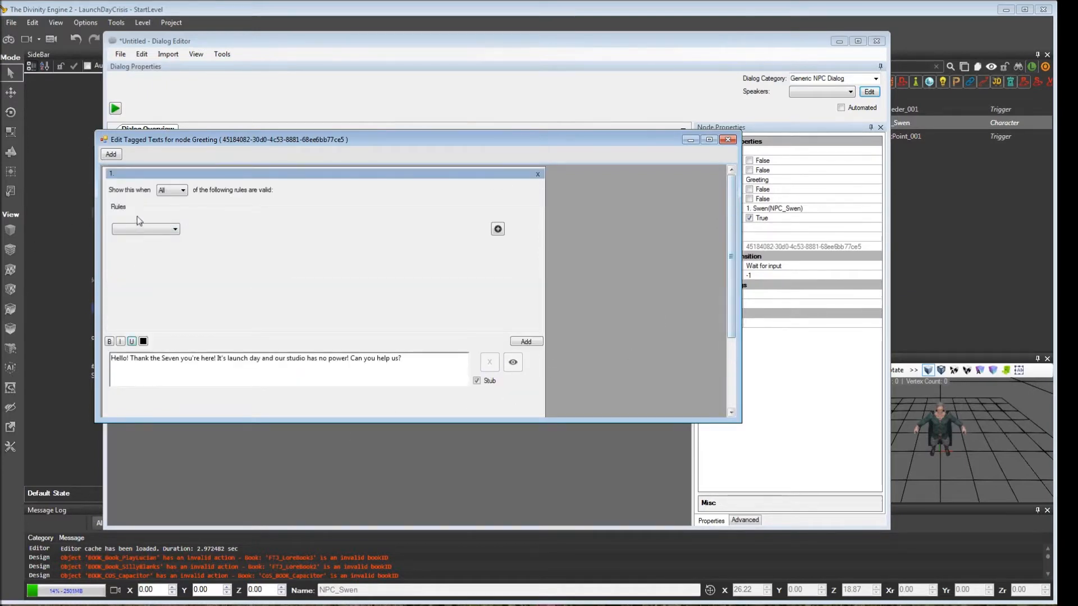
pyautogui.click(497, 229)
pyautogui.click(150, 229)
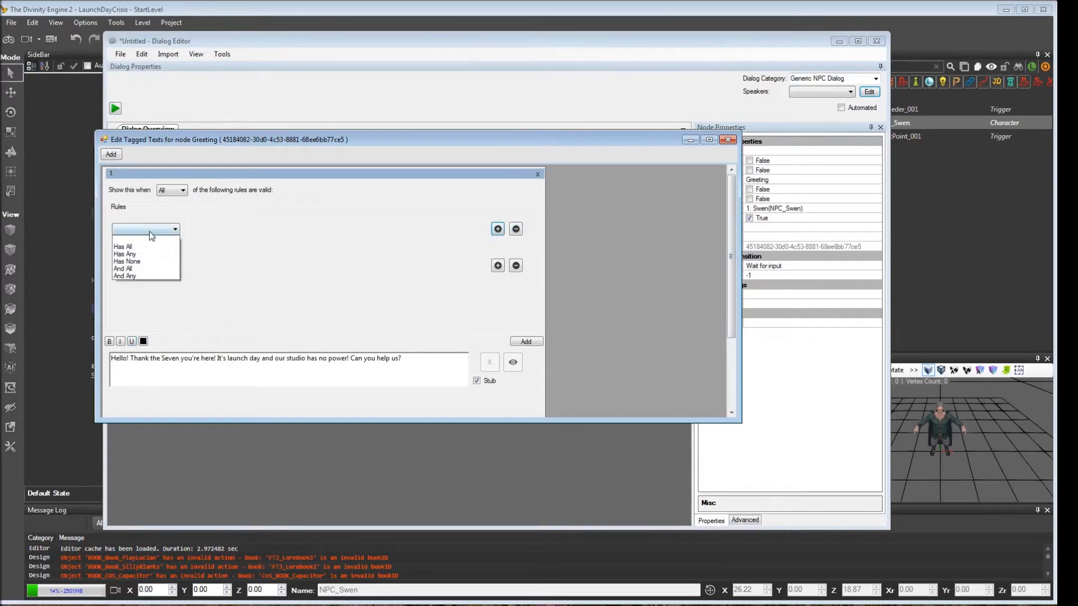
pyautogui.click(124, 253)
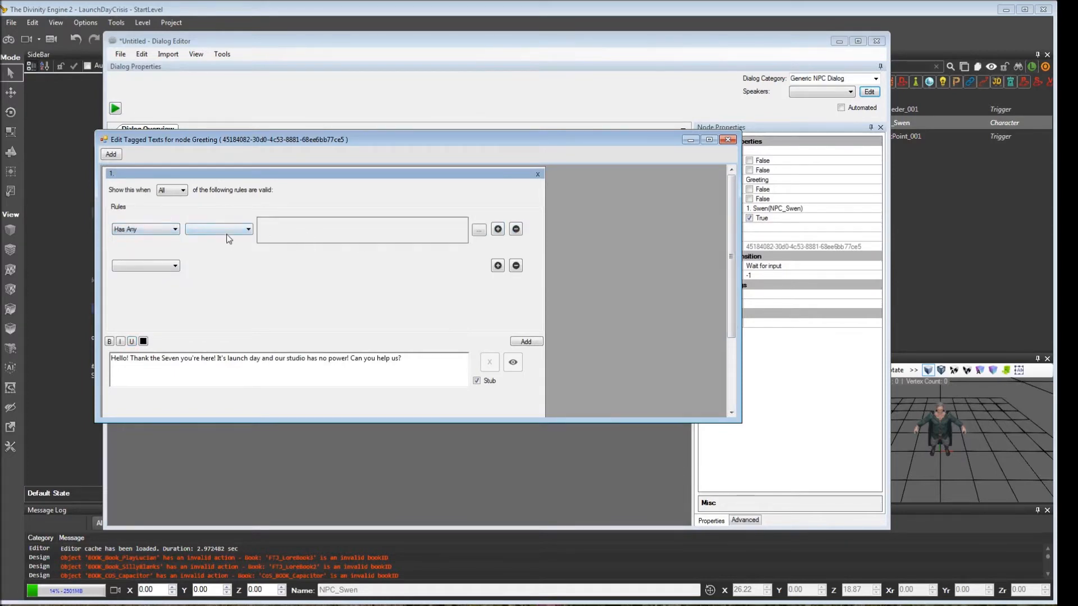
pyautogui.click(228, 229)
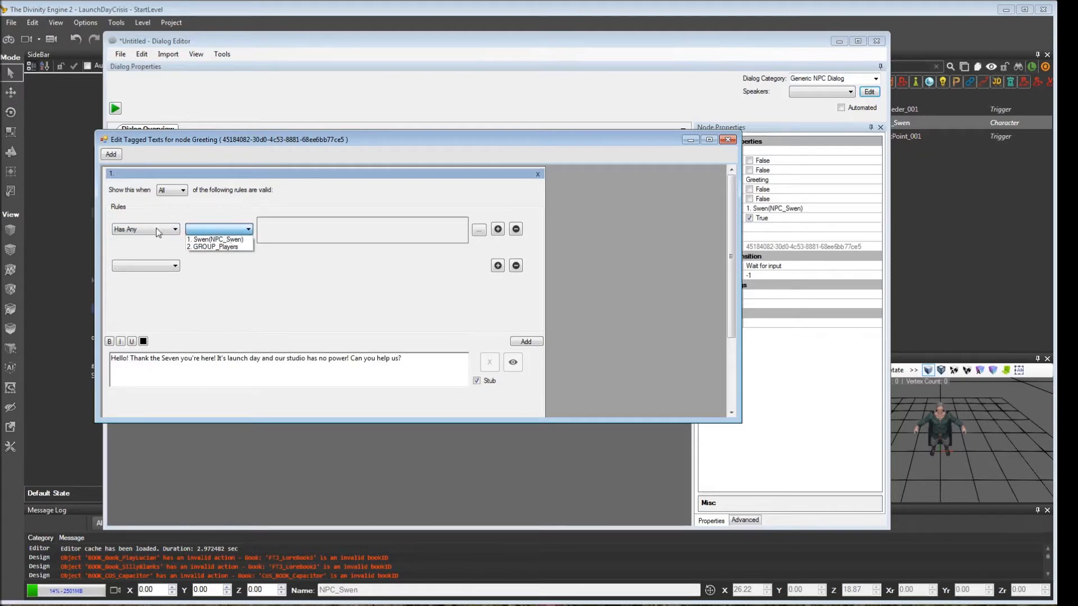
pyautogui.click(238, 247)
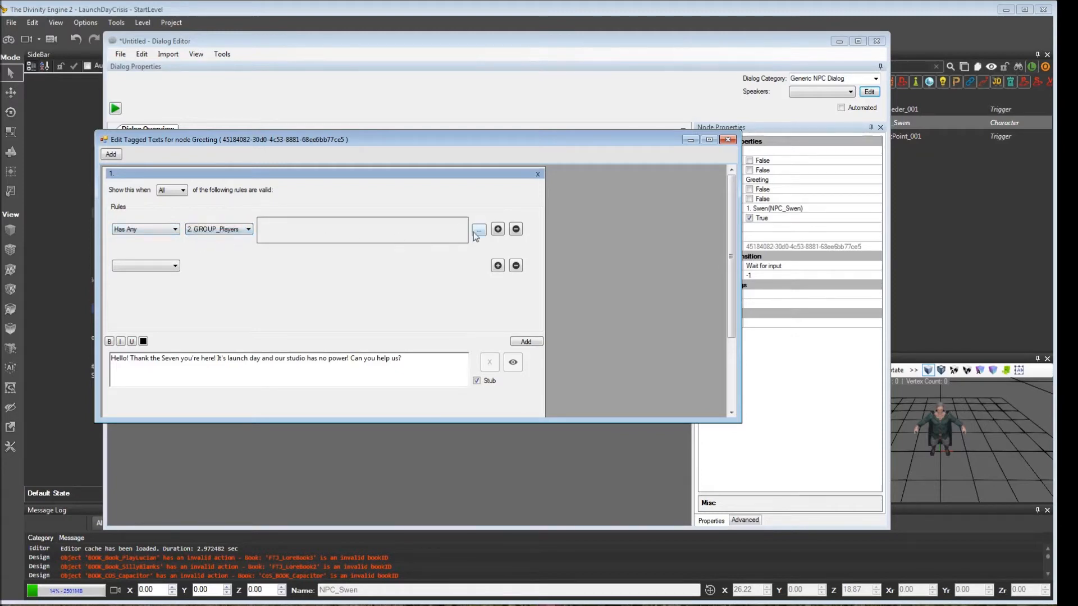
pyautogui.click(498, 229)
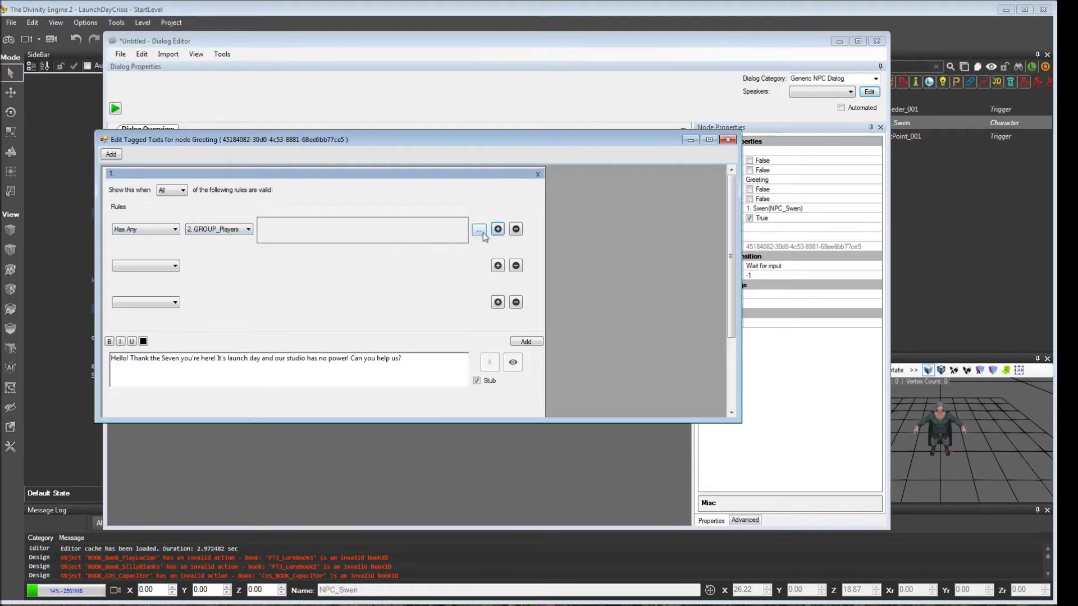
pyautogui.click(516, 265)
pyautogui.click(530, 348)
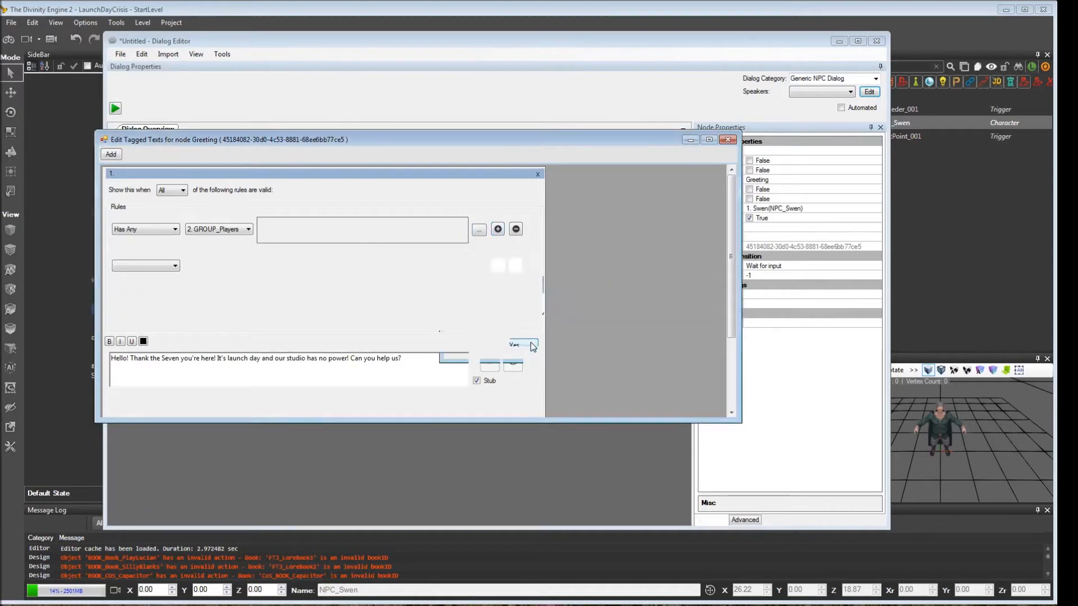
pyautogui.click(516, 265)
pyautogui.click(505, 346)
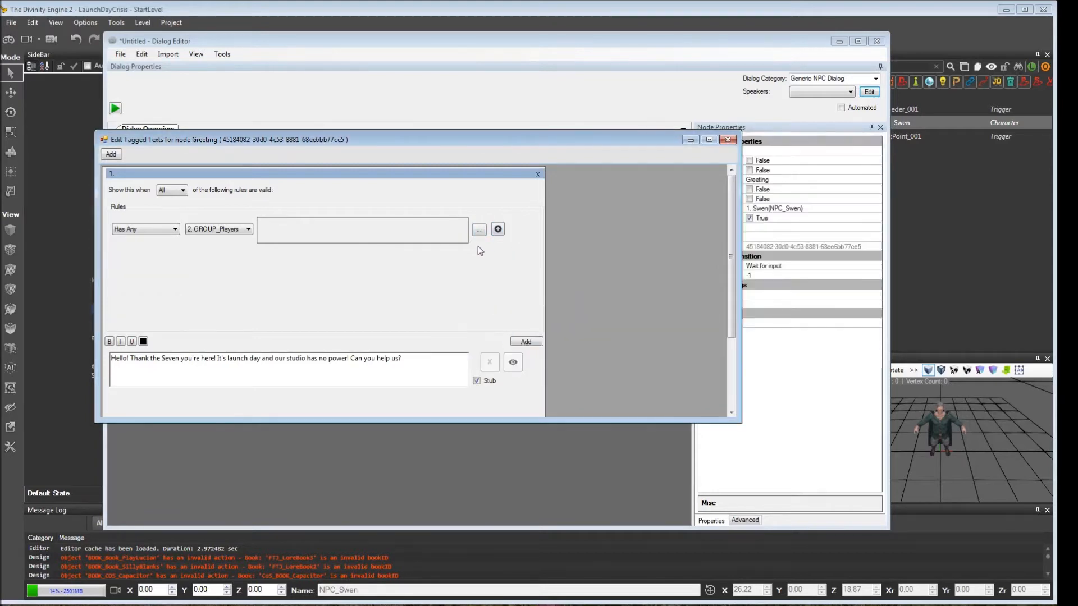
# - Give the rule the PETPAL tag, then remove the tag and rule entirely and close the Greeting editor
pyautogui.click(478, 229)
pyautogui.moveTo(165, 167); pyautogui.dragTo(164, 226)
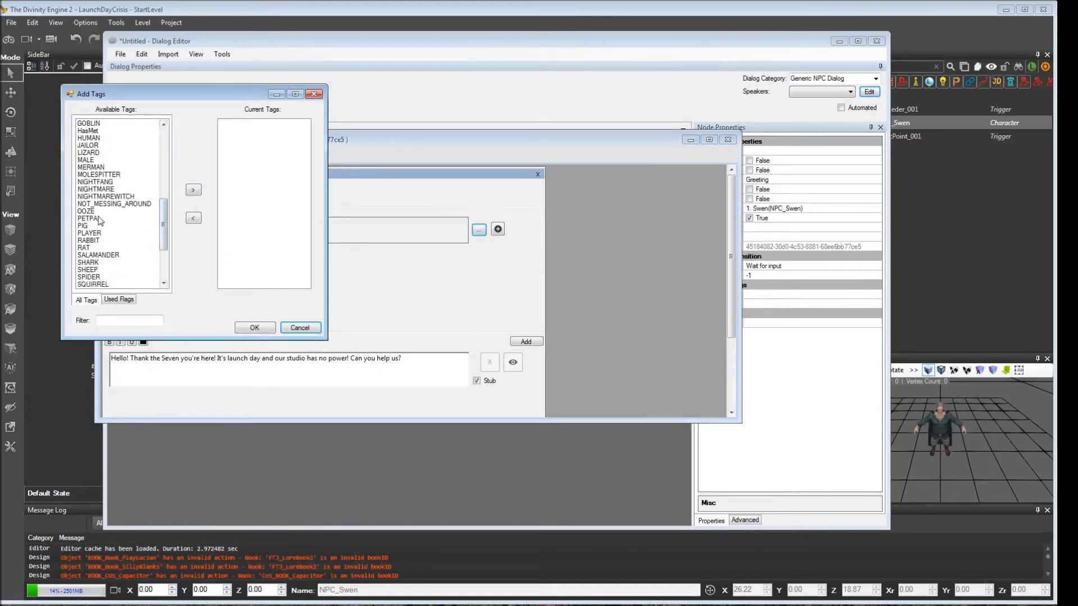
pyautogui.click(88, 219)
pyautogui.click(193, 190)
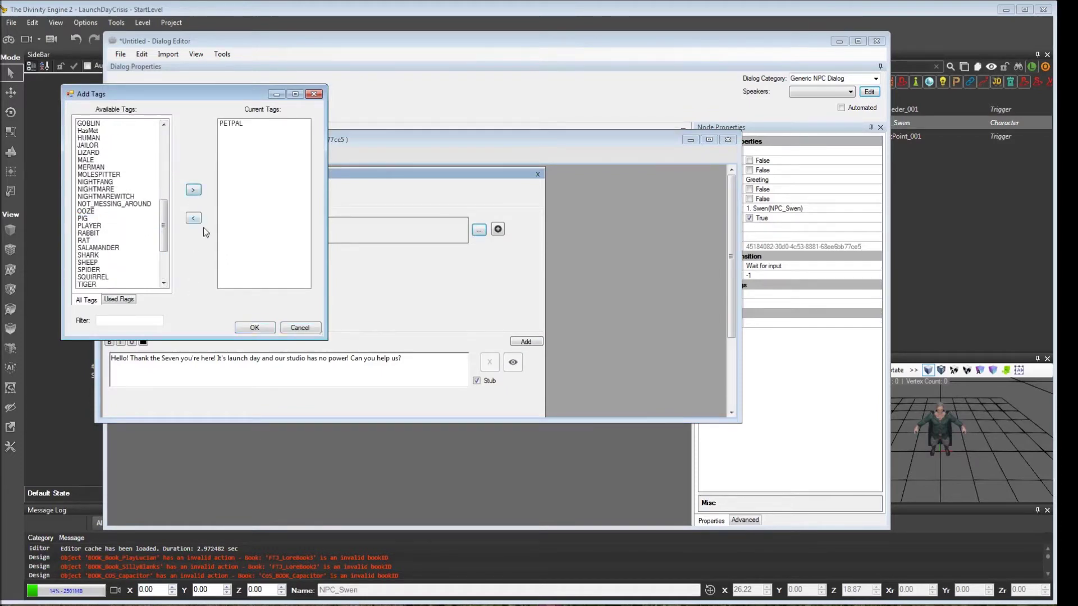
pyautogui.click(252, 328)
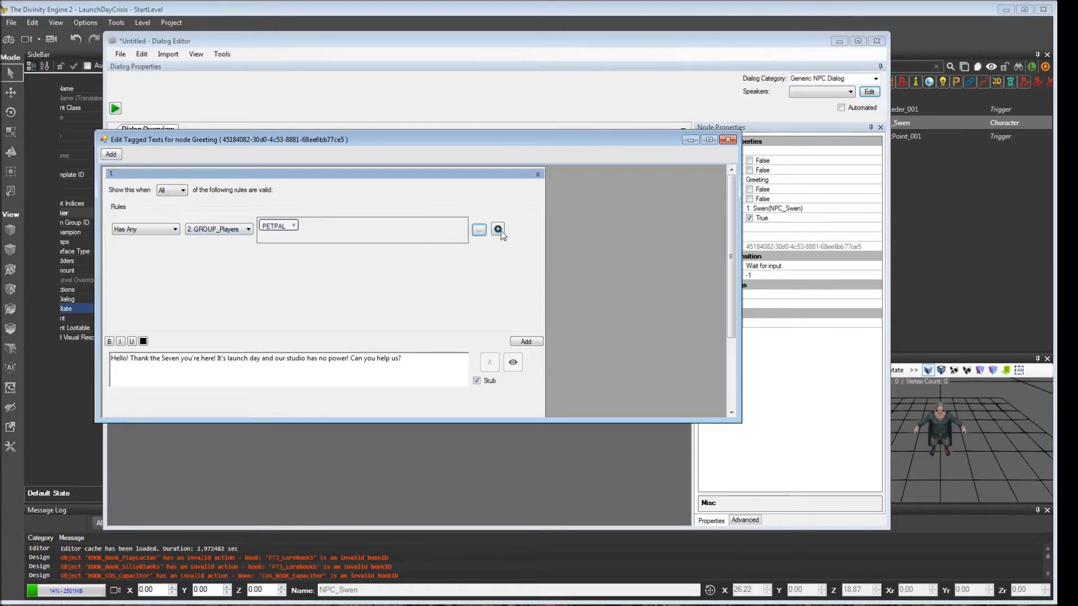
pyautogui.click(294, 226)
pyautogui.click(171, 230)
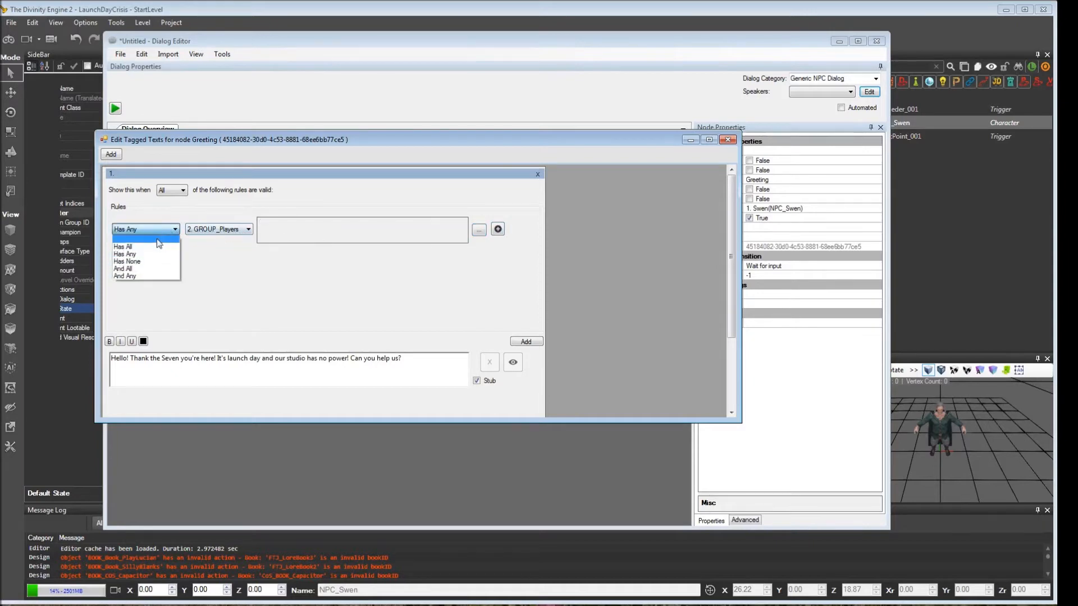
pyautogui.click(157, 240)
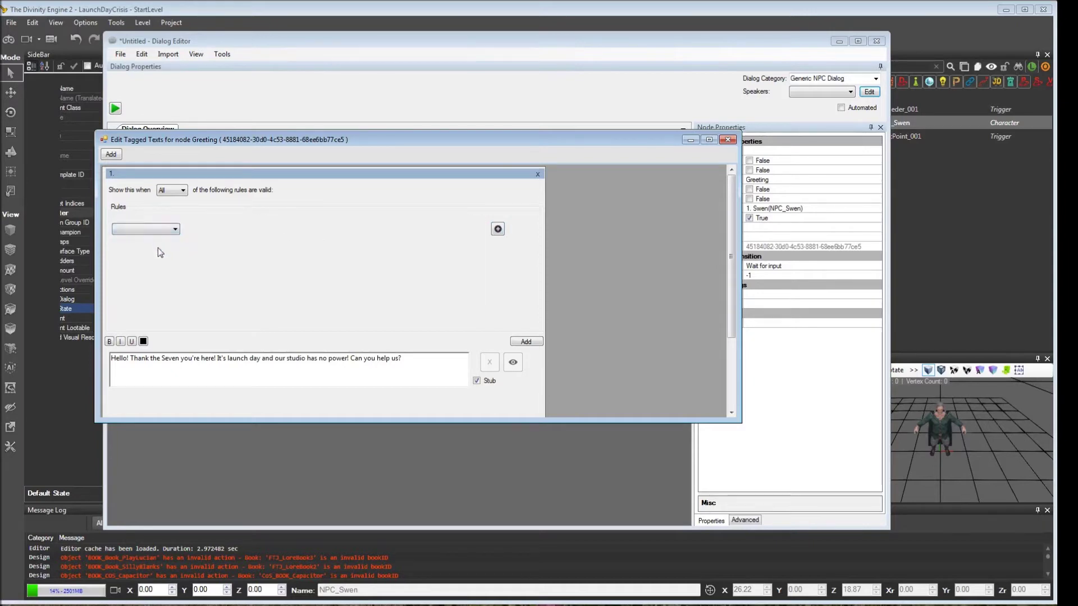
pyautogui.click(728, 140)
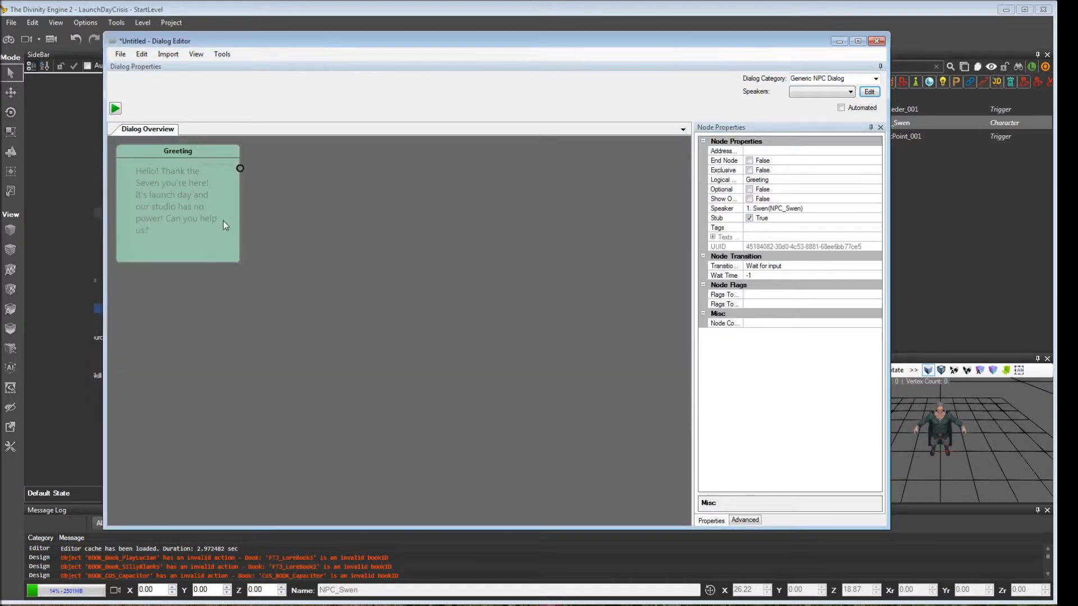
pyautogui.rightClick(200, 204)
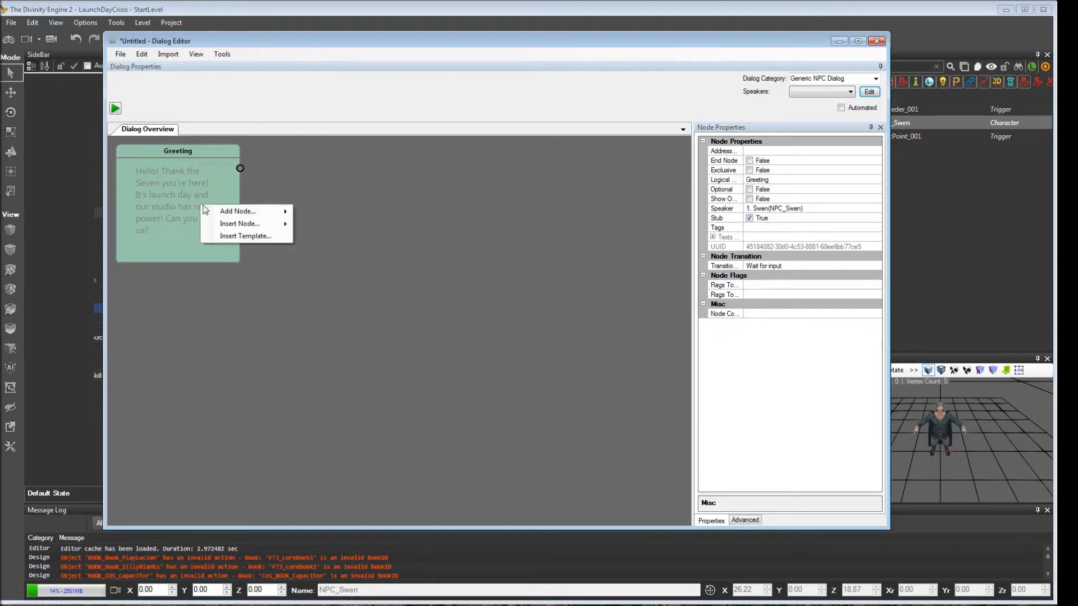
pyautogui.moveTo(239, 212)
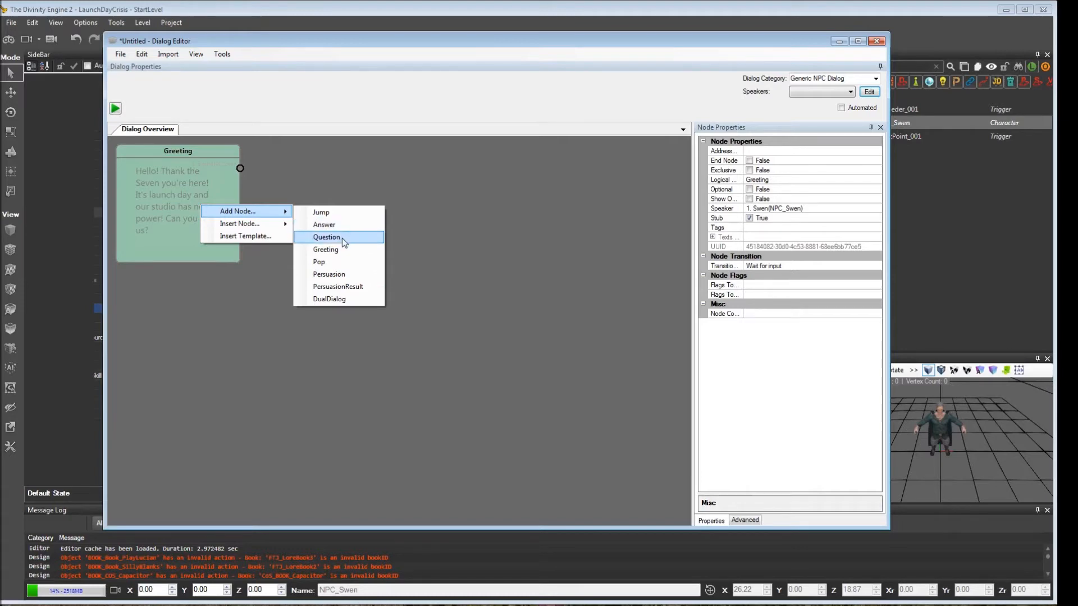
# - Add a Question node and an Answer node after the Greeting
pyautogui.click(342, 239)
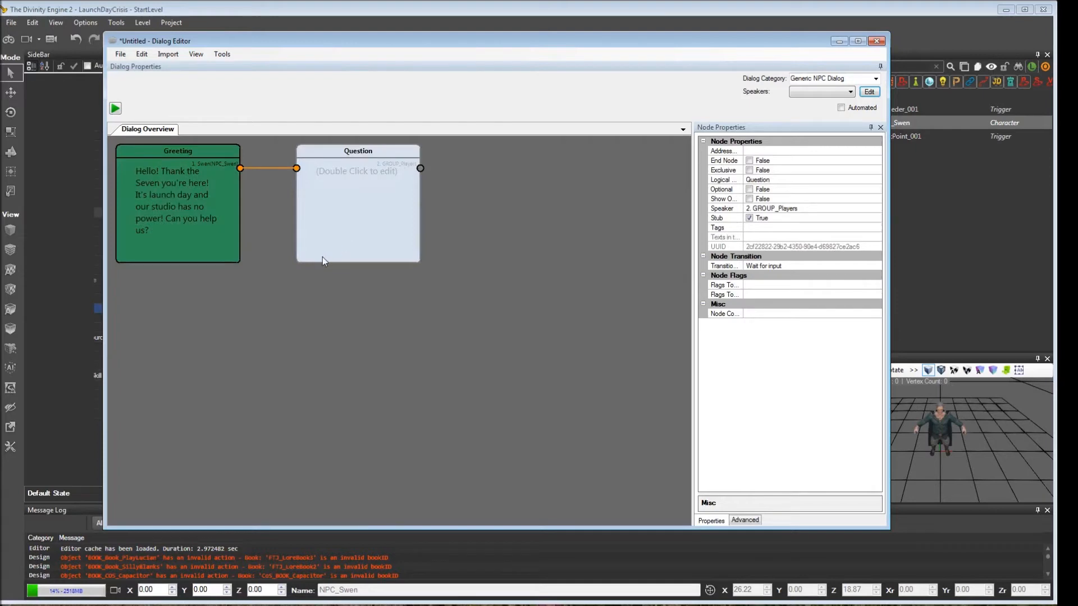
pyautogui.click(211, 237)
pyautogui.rightClick(212, 237)
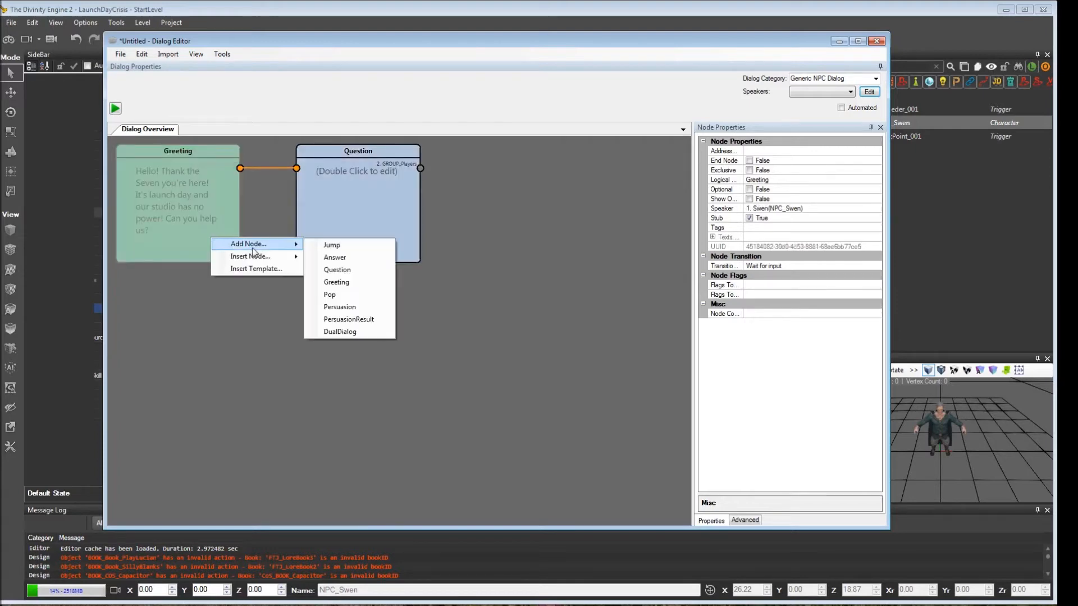
pyautogui.click(335, 257)
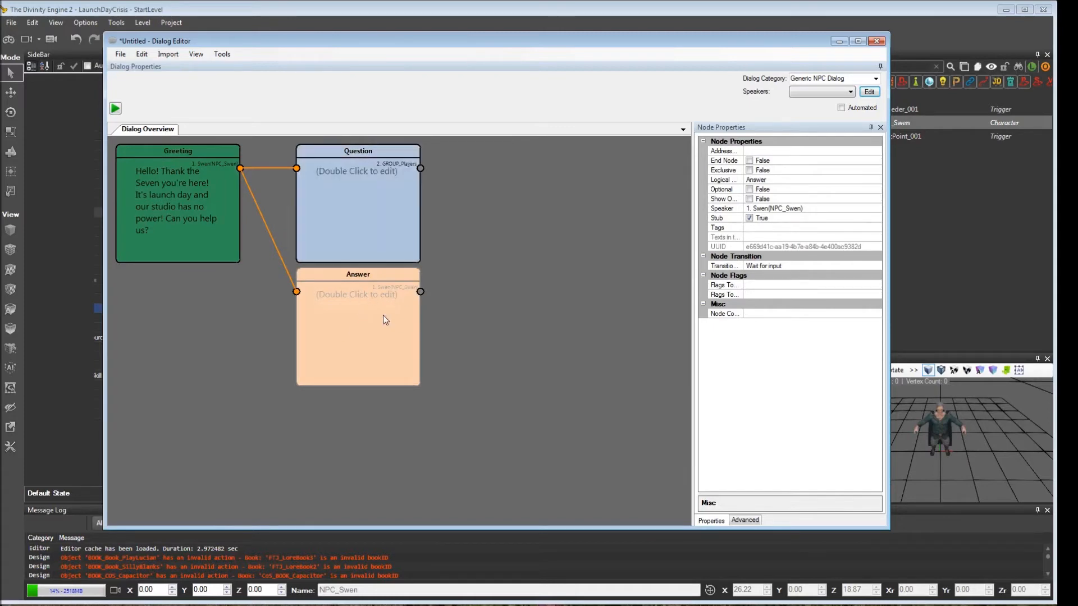
# - Review the Question node's properties and delete the Answer node, leaving one GROUP_Players Question
pyautogui.click(389, 169)
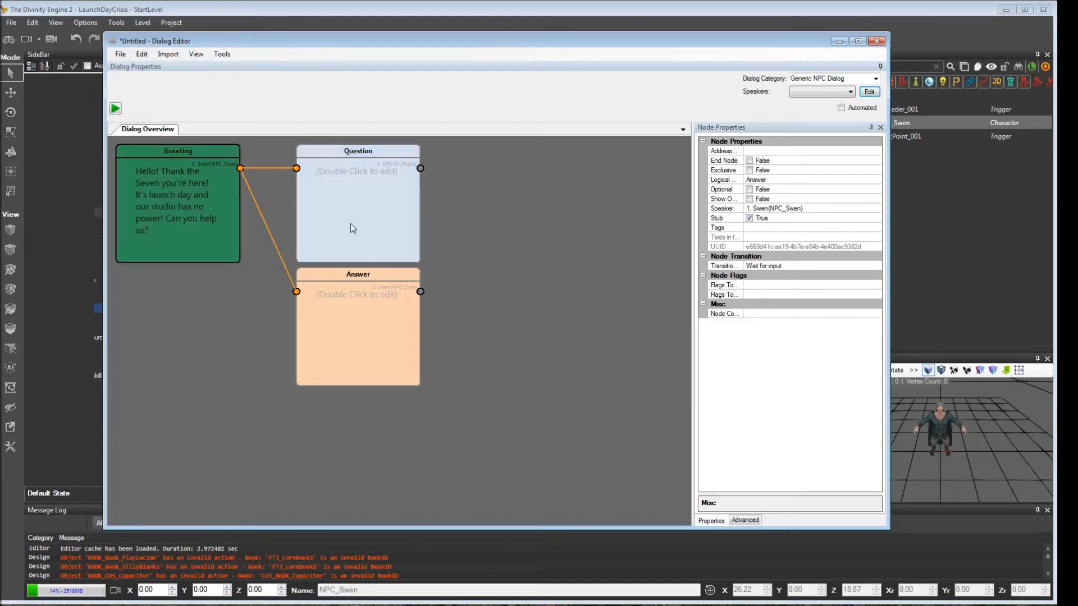
pyautogui.click(359, 204)
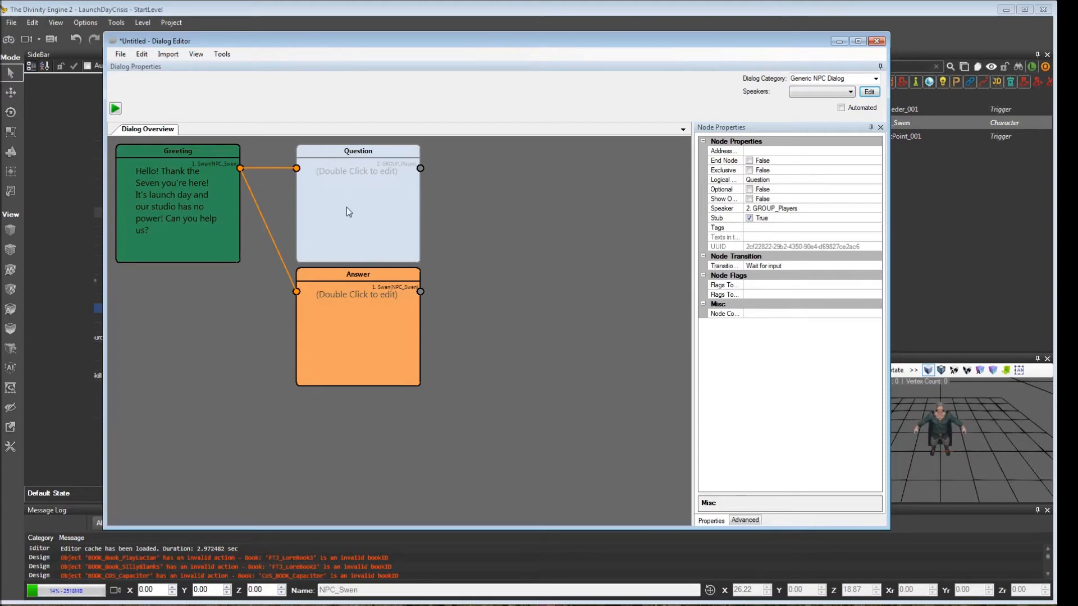
pyautogui.click(351, 352)
pyautogui.press('Delete')
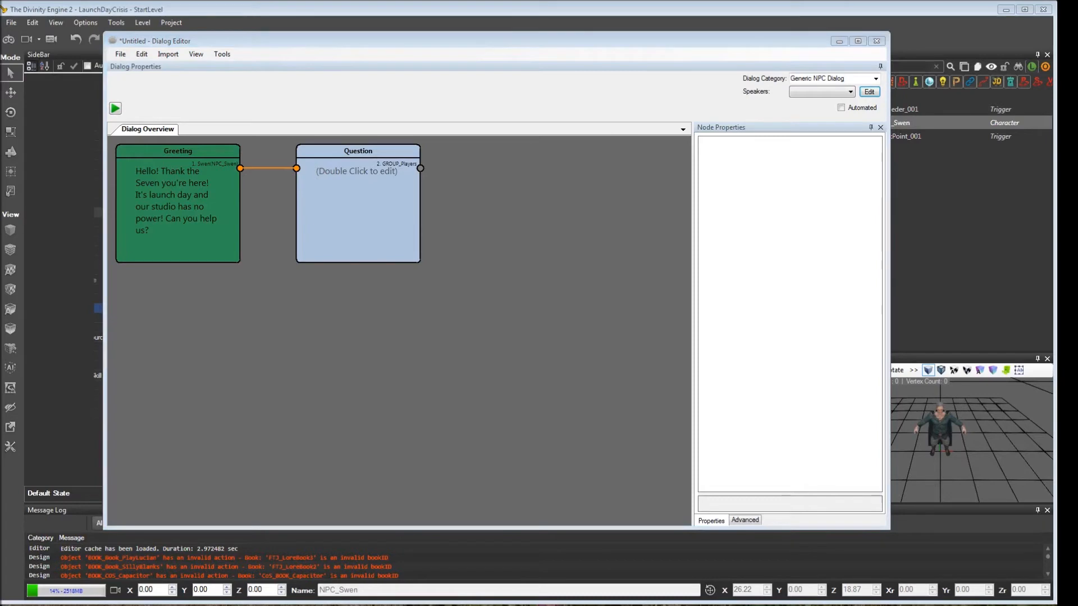
# - Give the Question node the reply "Of course! I can't think of a more urgent matter!"
pyautogui.click(351, 225)
pyautogui.doubleClick(359, 236)
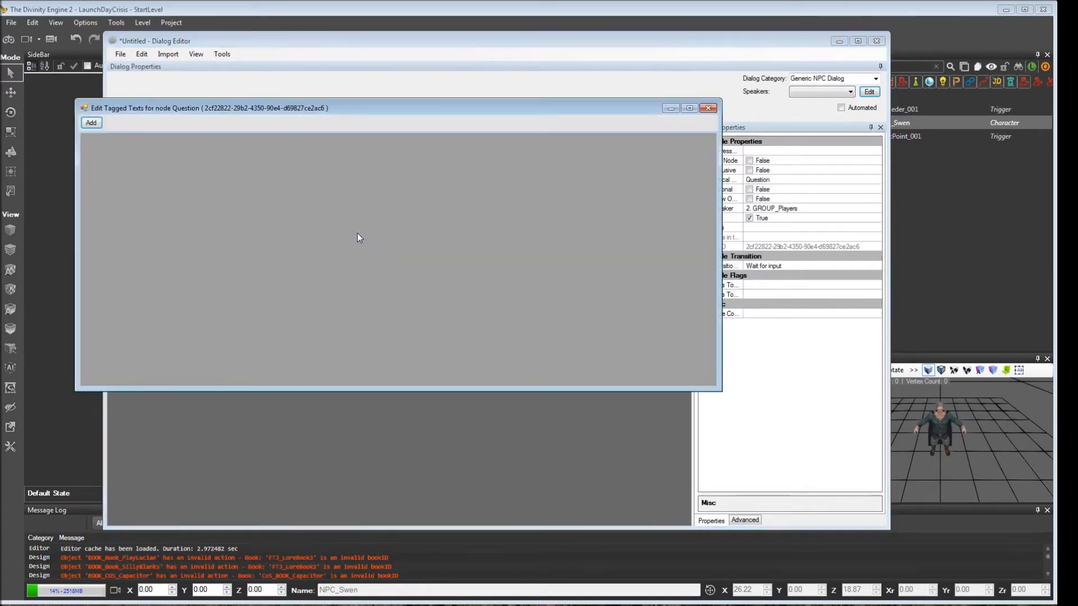
pyautogui.click(91, 123)
pyautogui.click(201, 343)
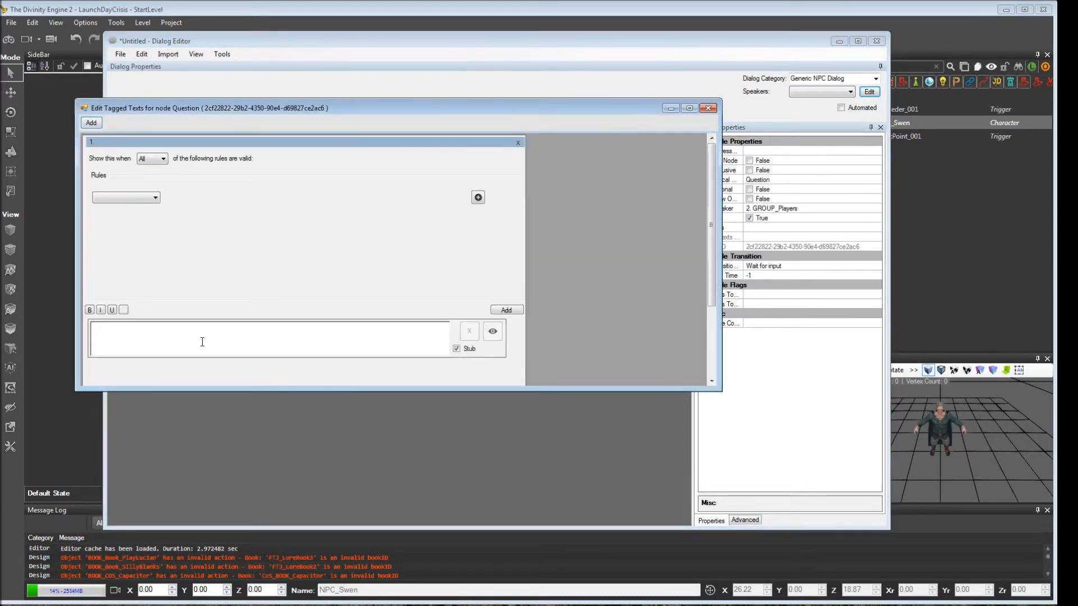
pyautogui.write("Of course! I can't think of a more urgent matter!")
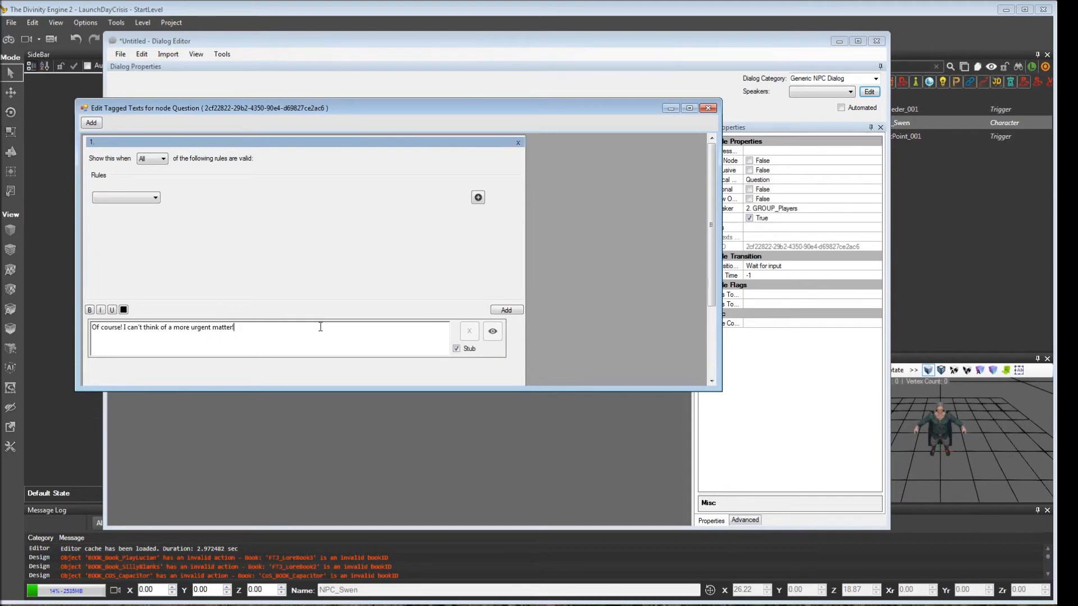
pyautogui.click(709, 108)
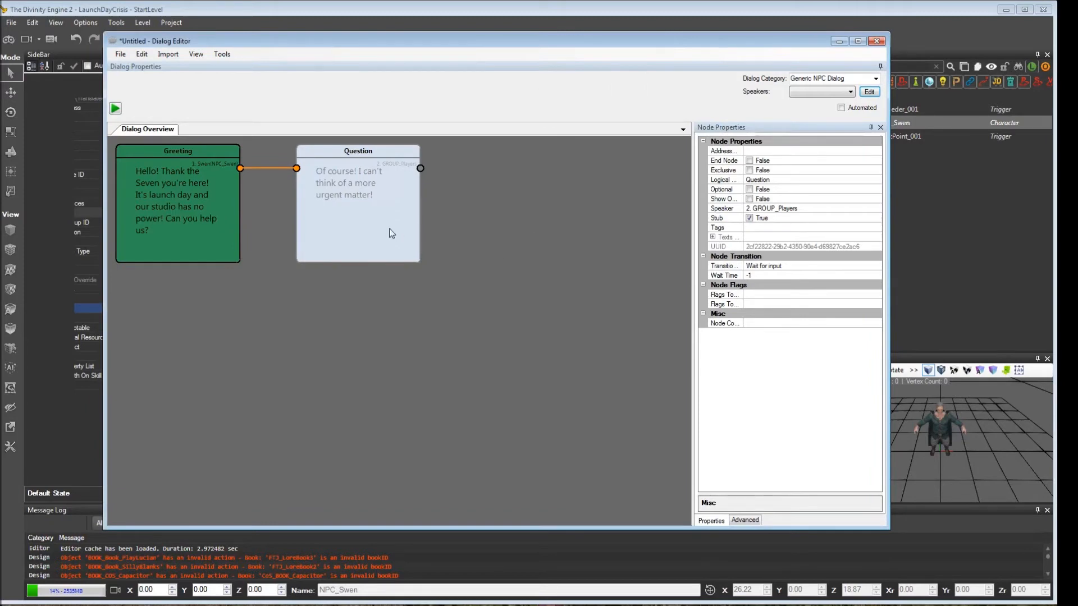
# - Flag the 'Of course' reply as an end node with Stub turned off
pyautogui.click(749, 160)
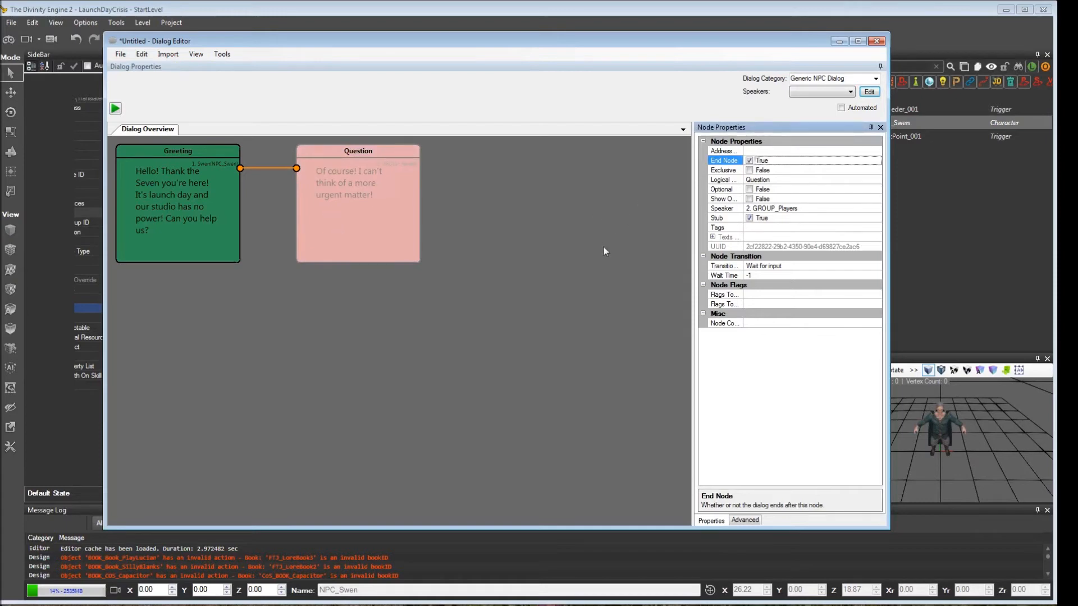
pyautogui.click(749, 218)
pyautogui.click(472, 259)
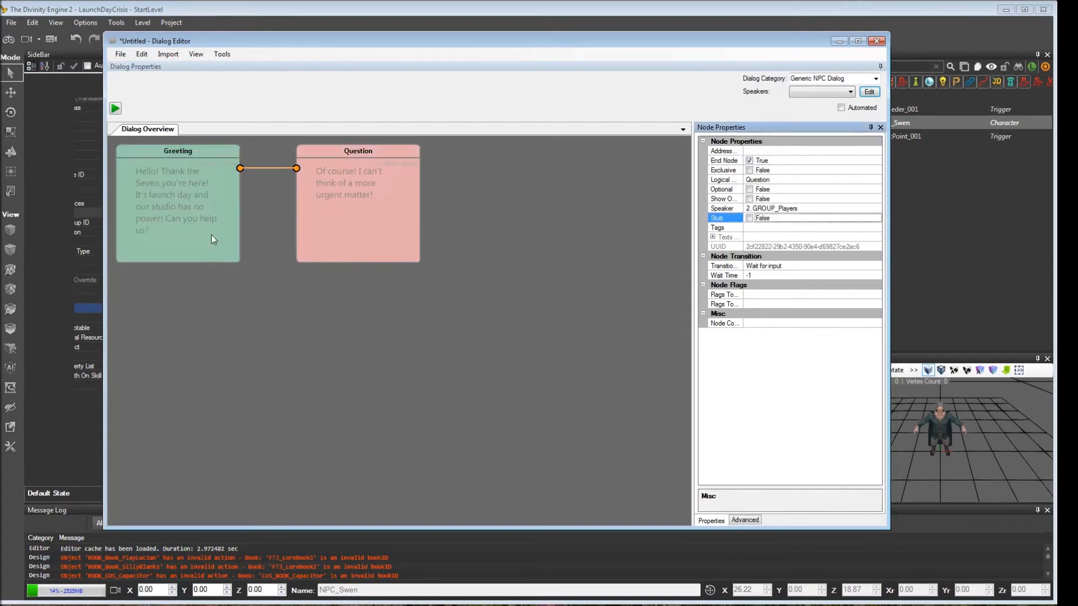
pyautogui.click(211, 235)
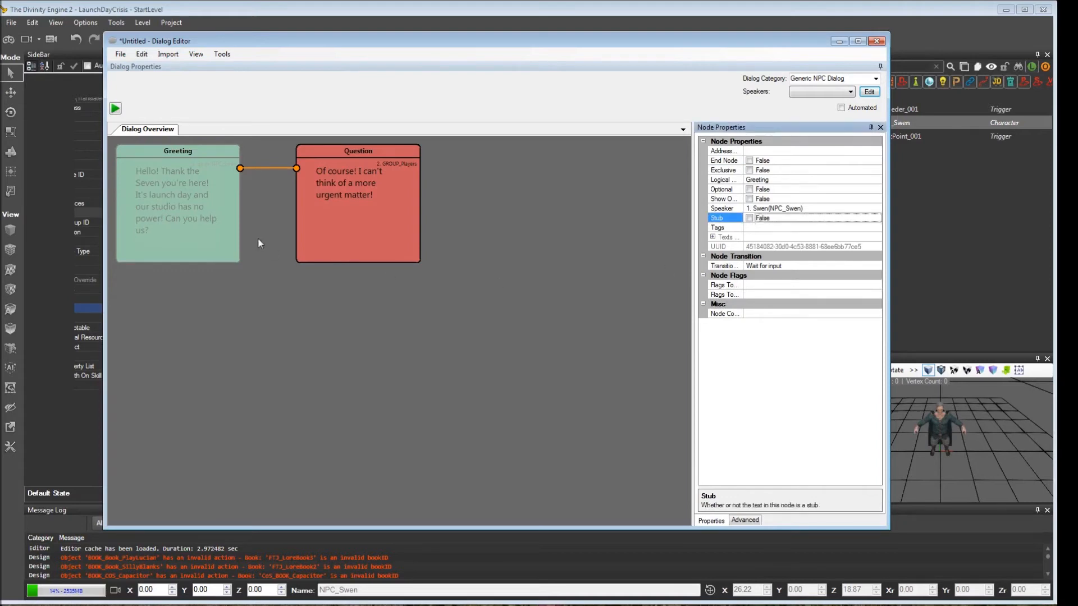
# - Widen the Node Properties name column so names read in full, then select the Greeting node
pyautogui.click(367, 233)
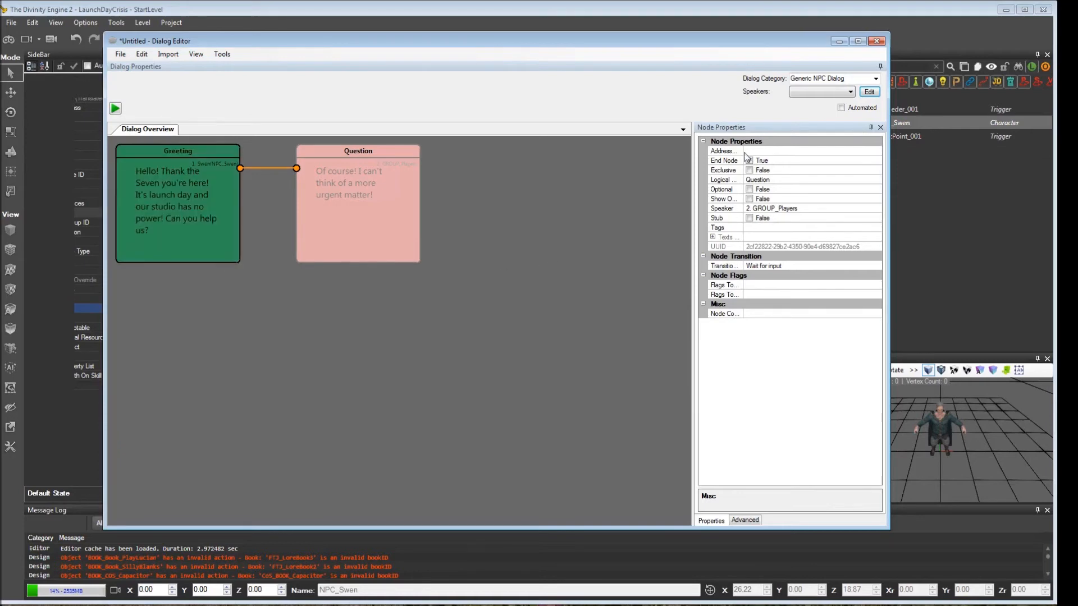
pyautogui.moveTo(742, 151); pyautogui.dragTo(767, 149)
pyautogui.click(190, 237)
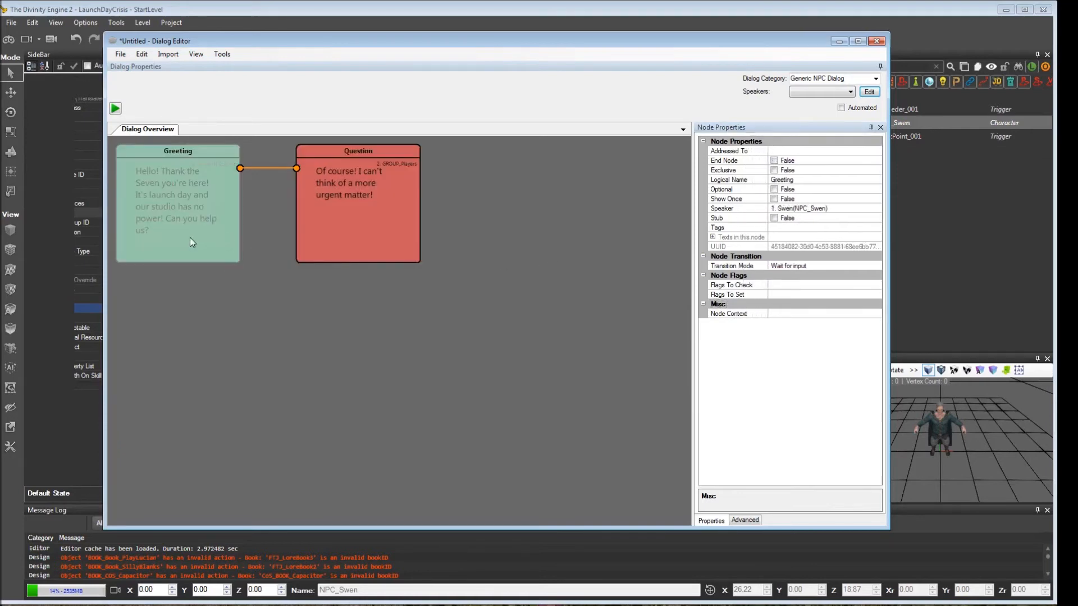
pyautogui.rightClick(190, 238)
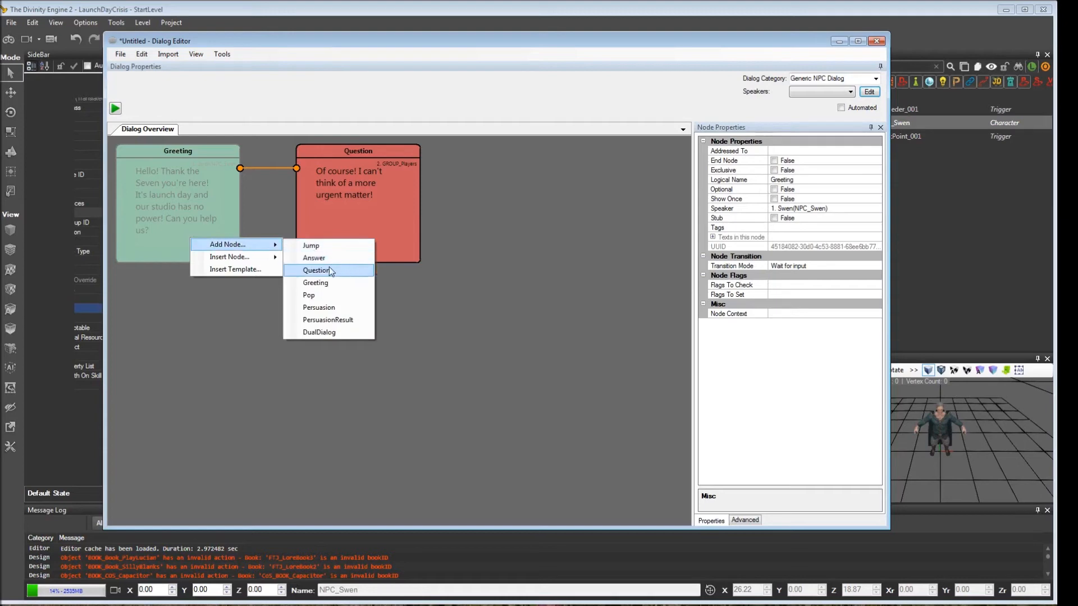
# - Add a second Question after Greeting with the text "Sorry, I'm busy eating cheese."
pyautogui.click(316, 270)
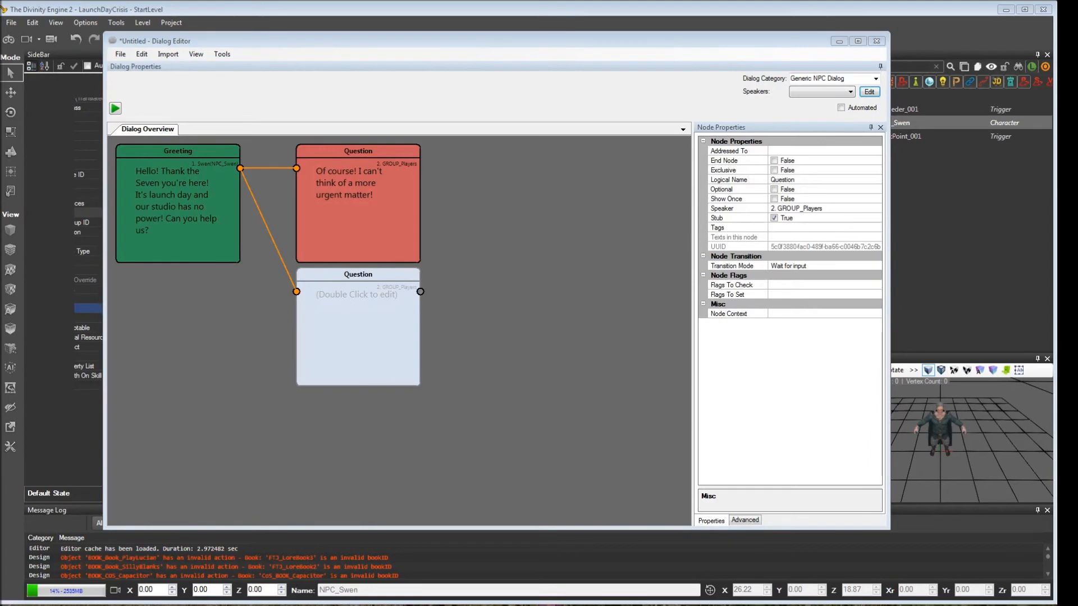
pyautogui.doubleClick(394, 337)
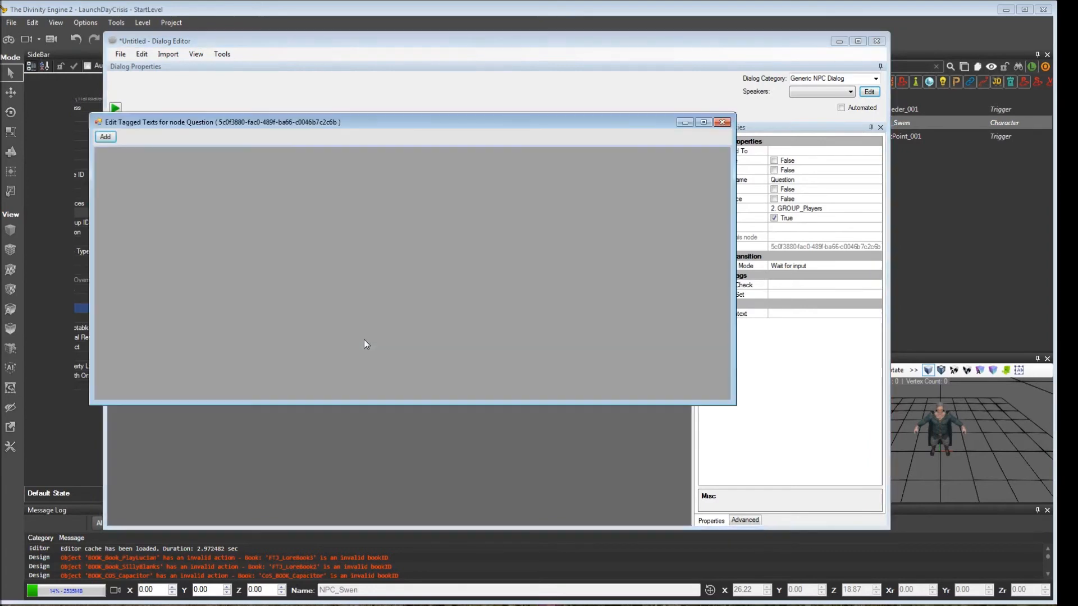
pyautogui.click(105, 137)
pyautogui.click(214, 353)
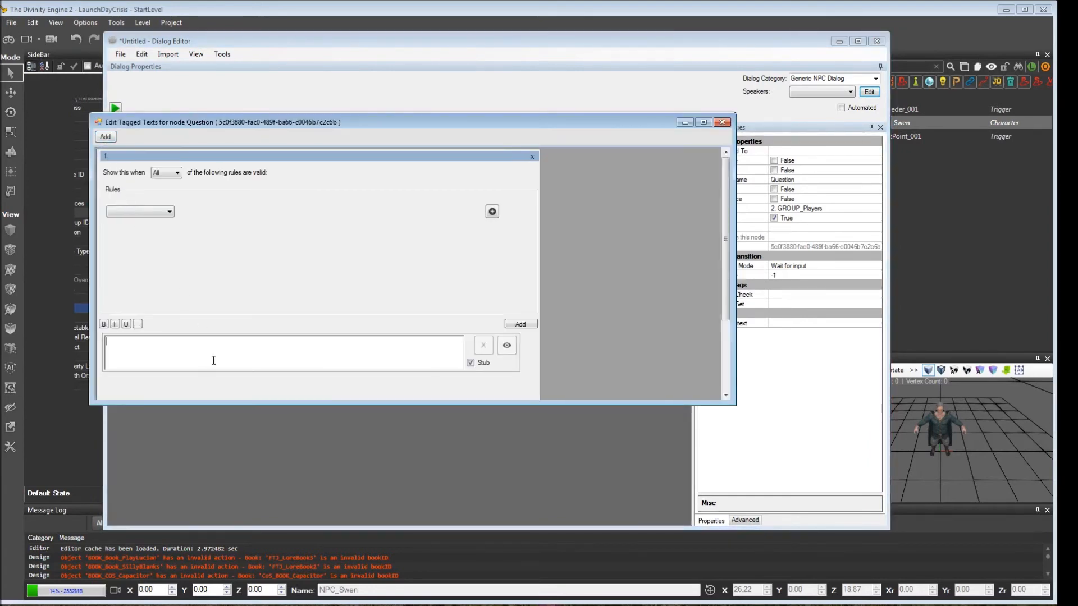
pyautogui.write("Sorry, I'm busy eating cheese.")
pyautogui.click(723, 122)
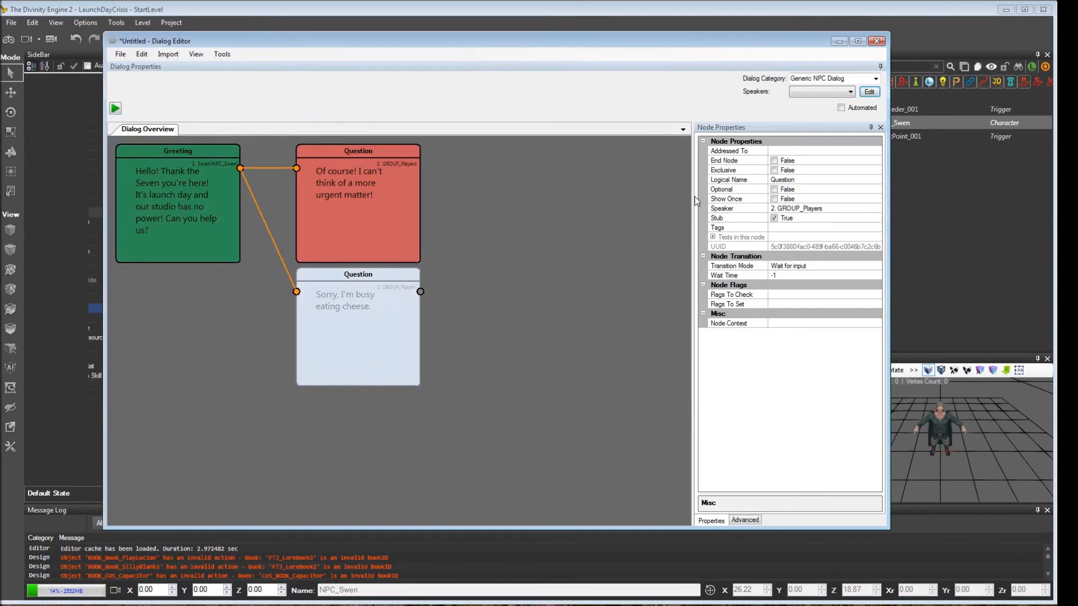
# - Flag the cheese reply as an end node with Stub turned off
pyautogui.click(775, 160)
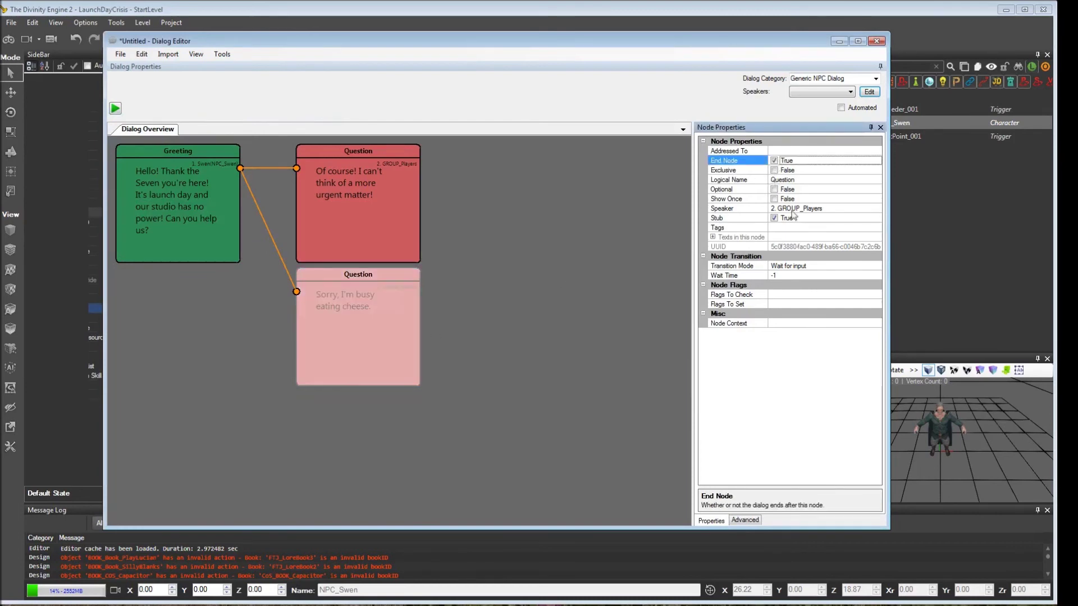
pyautogui.click(775, 218)
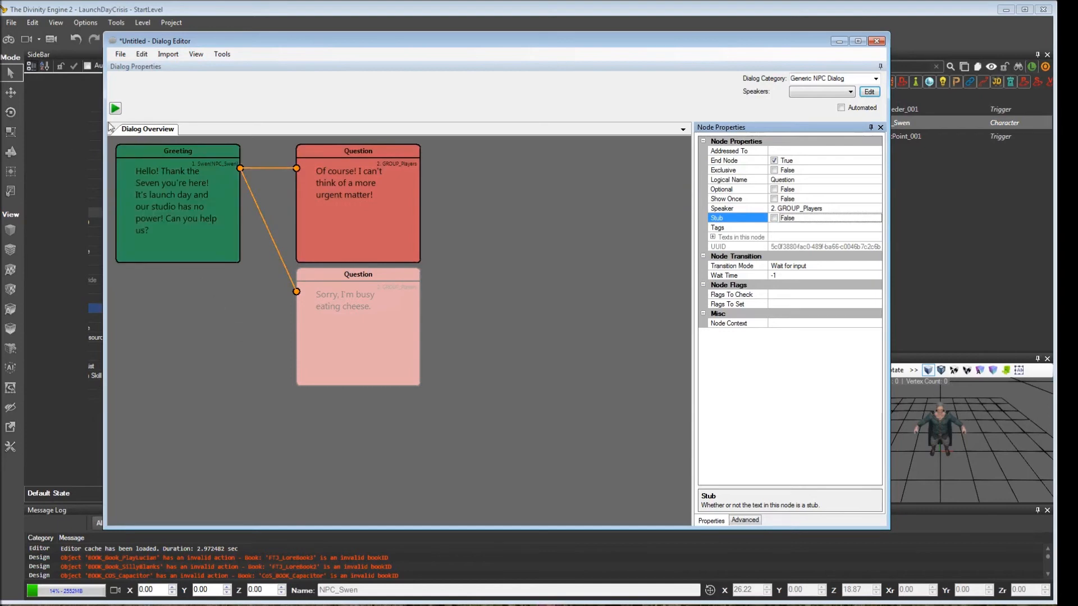
# - Save the dialog as NPC_swen_default in the Dialogs folder
pyautogui.click(121, 54)
pyautogui.moveTo(137, 91)
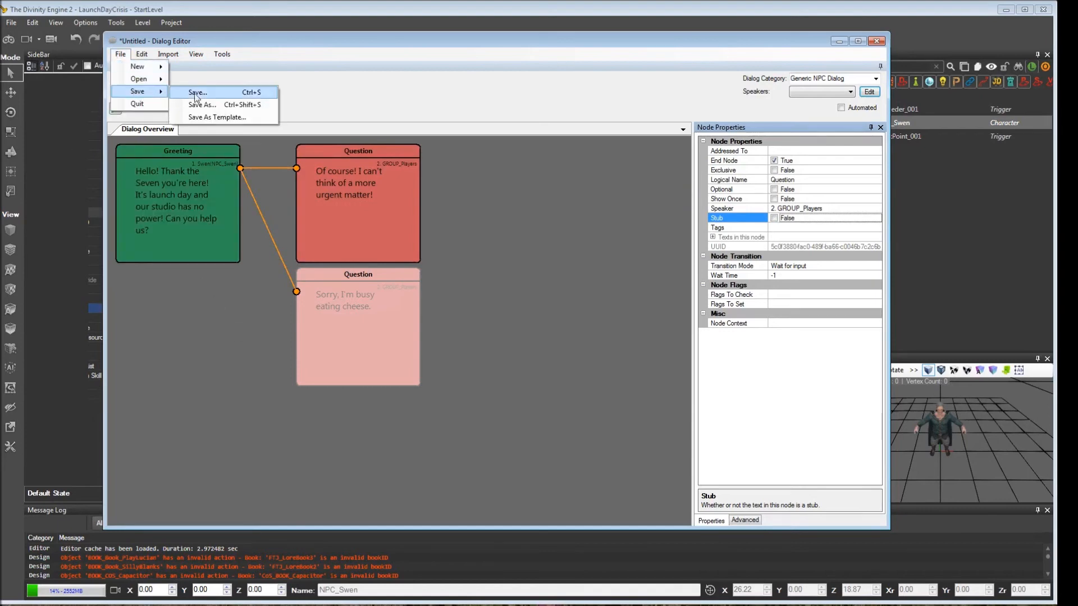
pyautogui.click(196, 94)
pyautogui.write('NPC_swen_defau')
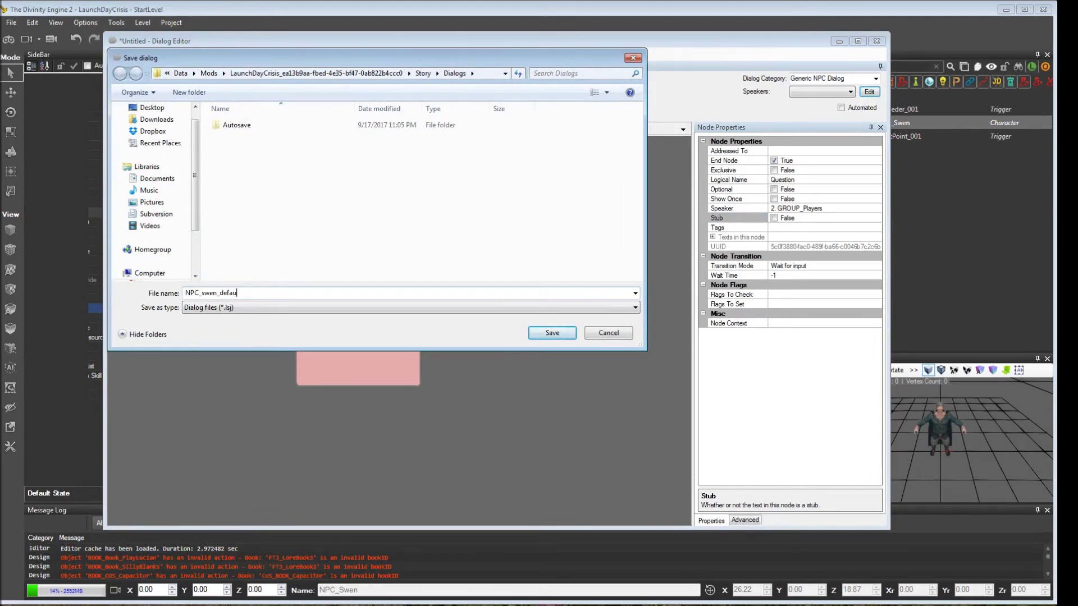
pyautogui.write('lt')
pyautogui.press('Return')
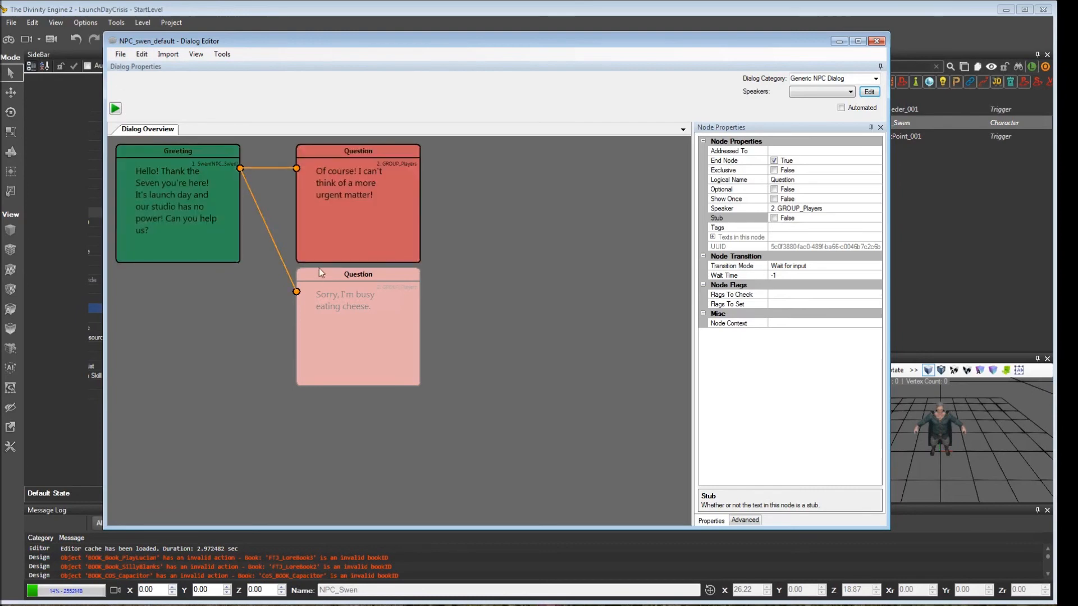
# - Reopen the File menu options after saving the dialog
pyautogui.click(120, 54)
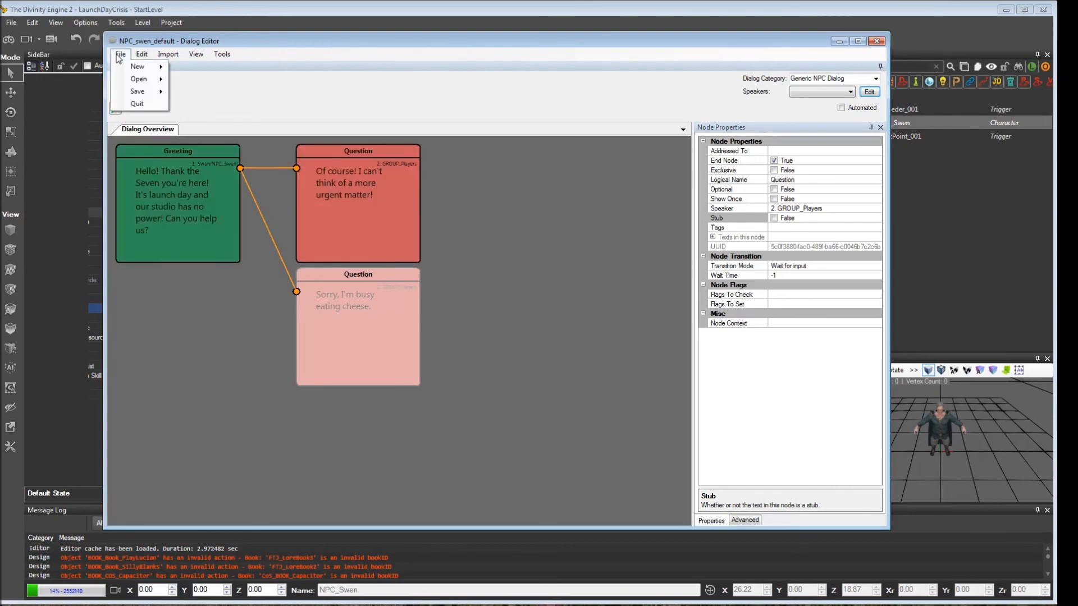
pyautogui.click(408, 197)
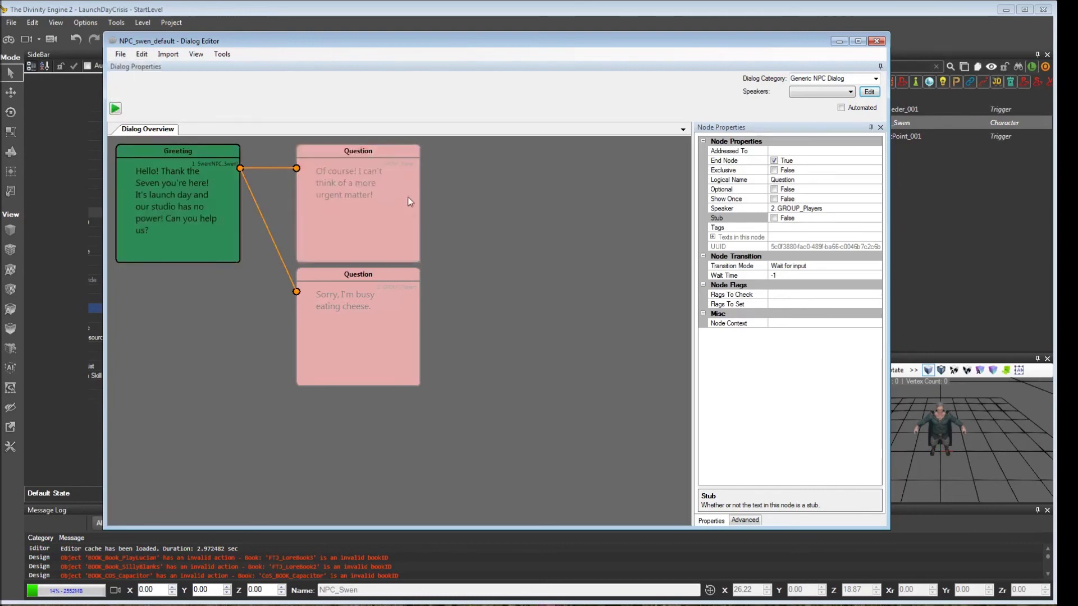
# - Set Swen's Default Dialog to NPC_swen_default and save the level
pyautogui.click(842, 42)
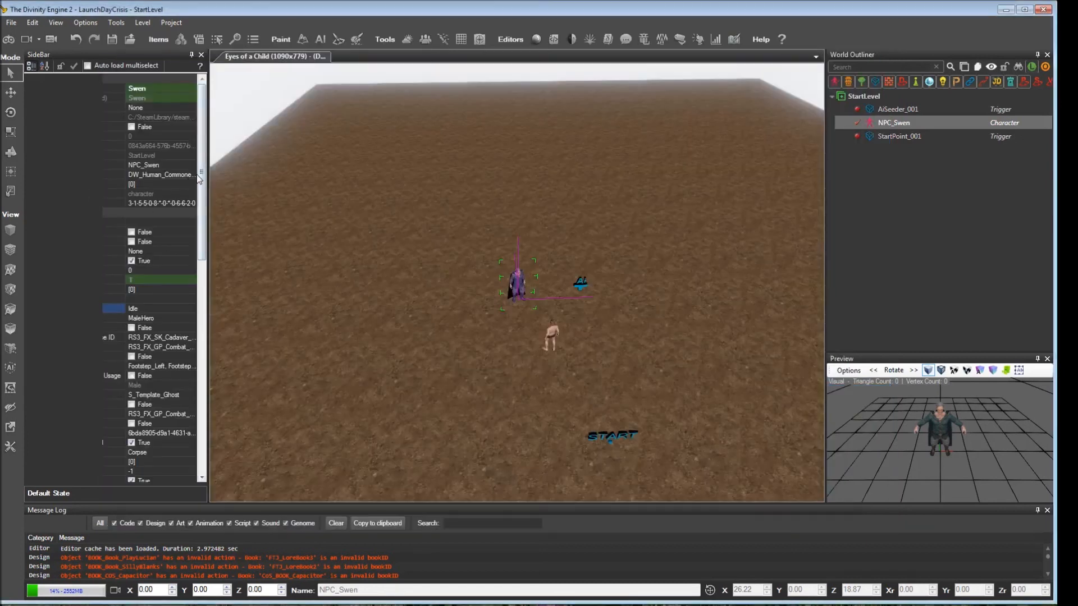
pyautogui.click(156, 300)
pyautogui.write('NP')
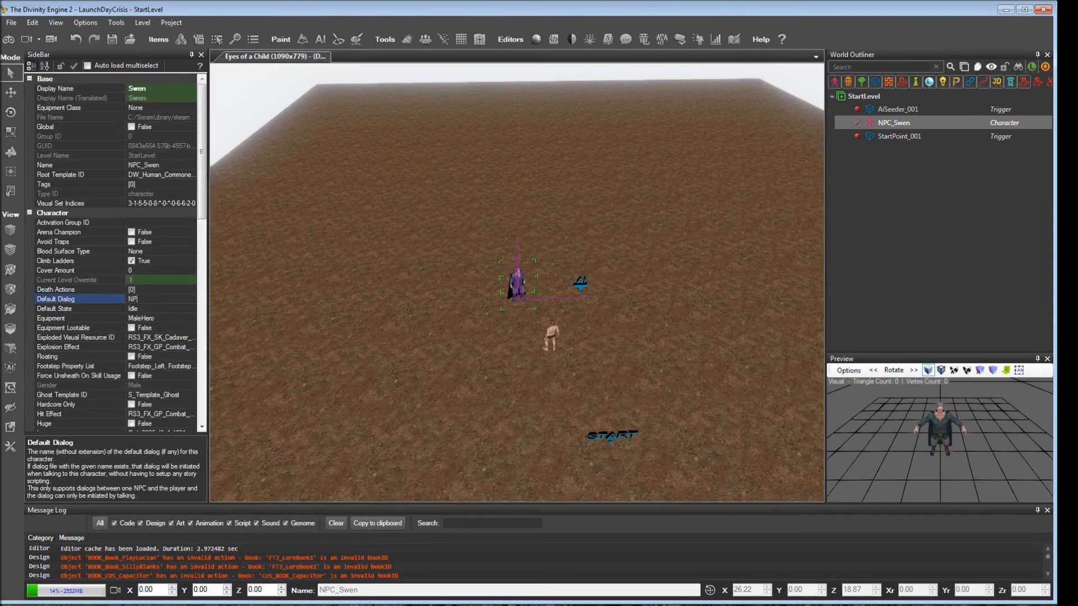
pyautogui.write('C_swen_def')
pyautogui.write('ault')
pyautogui.press('Return')
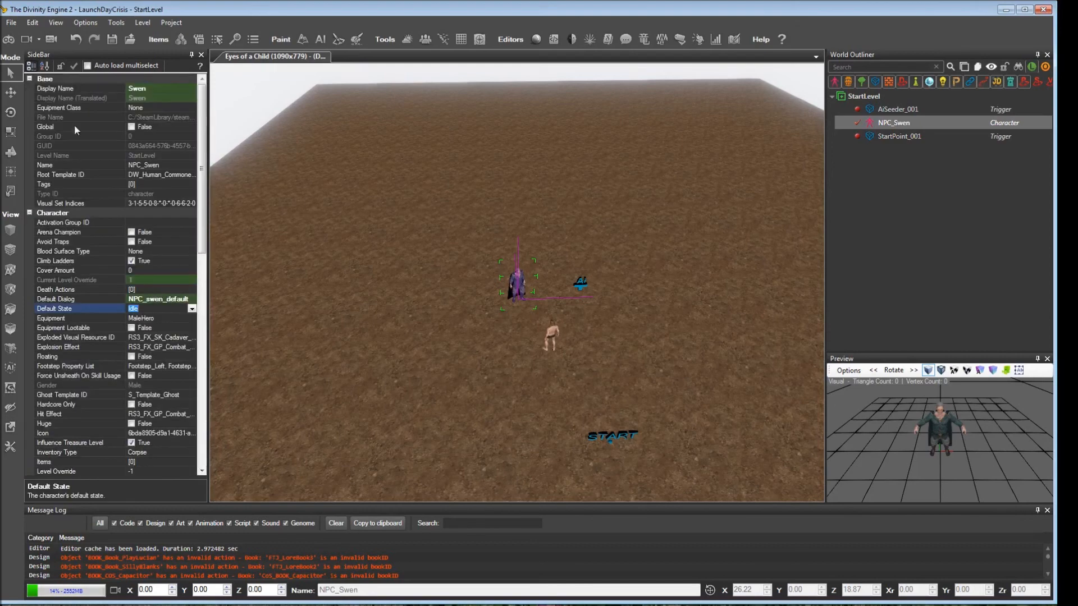
pyautogui.click(113, 40)
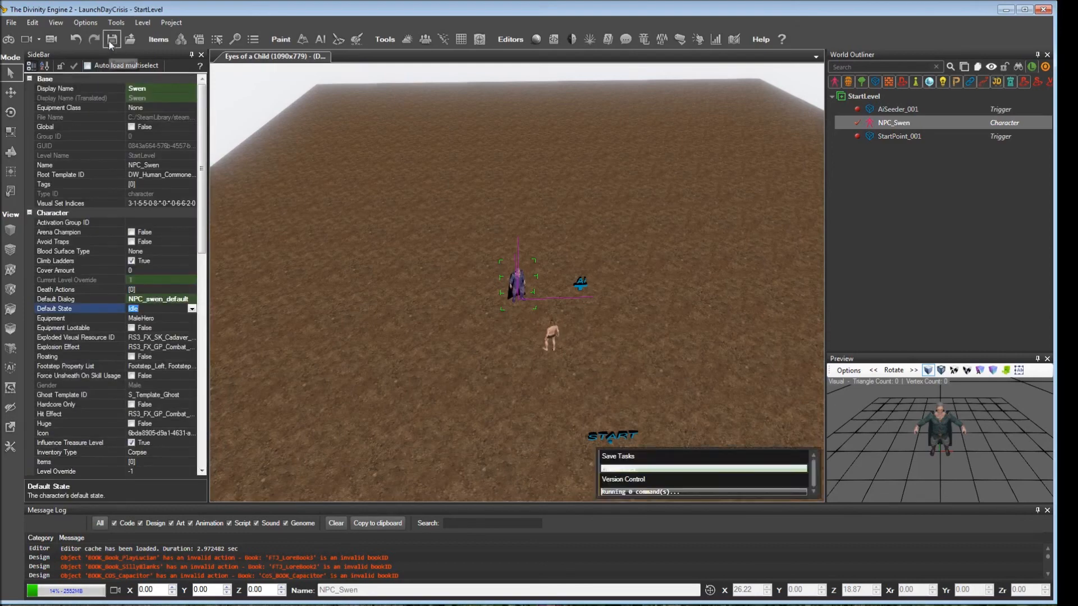
# - Run game mode and talk to Swen, seeing his greeting and choosing a reply
pyautogui.click(9, 39)
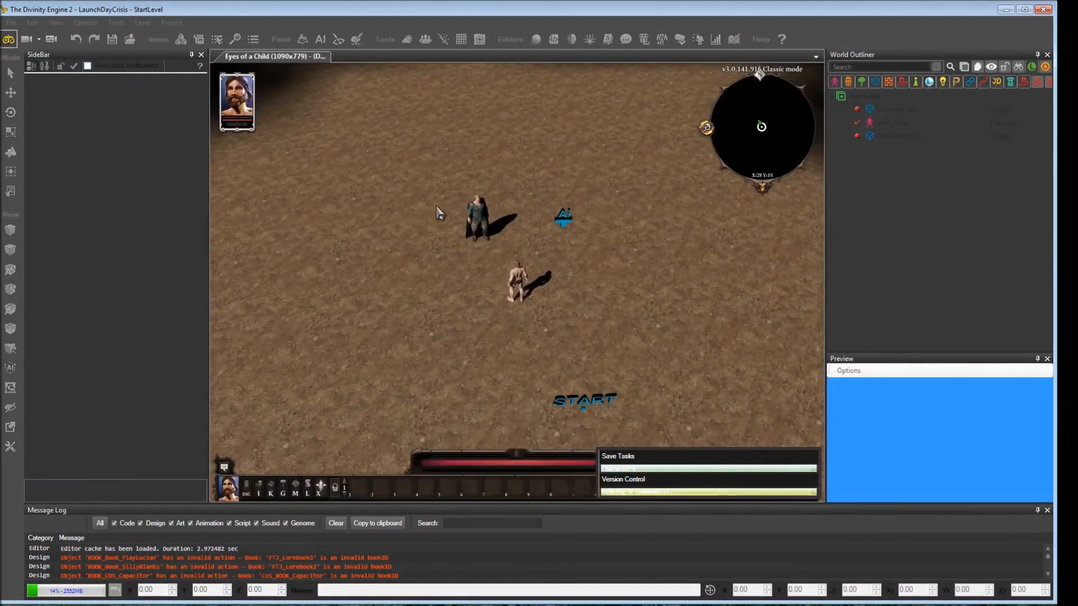
pyautogui.click(475, 214)
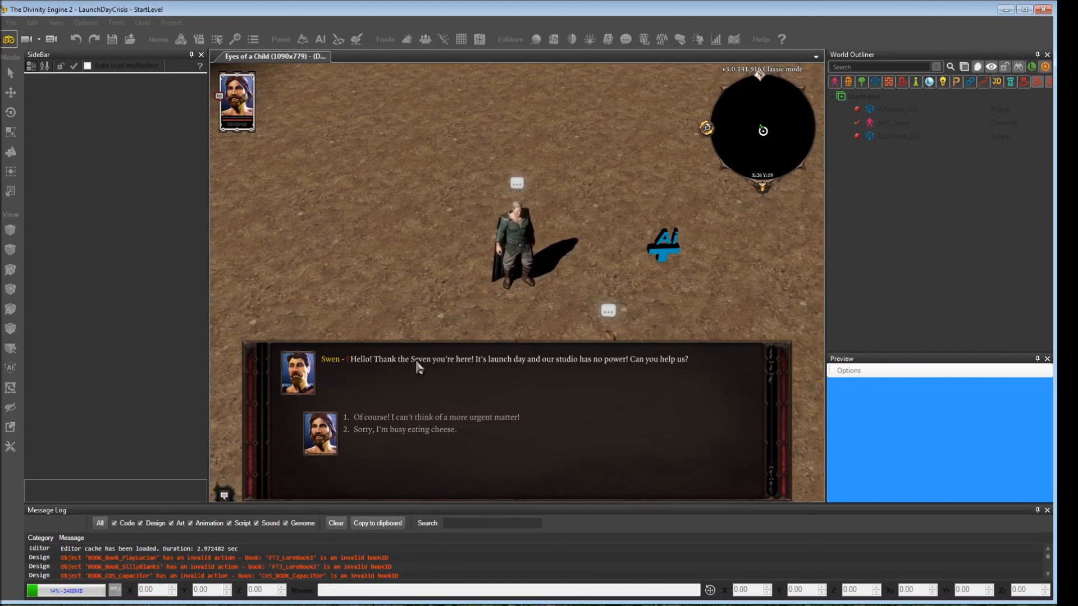
pyautogui.click(557, 419)
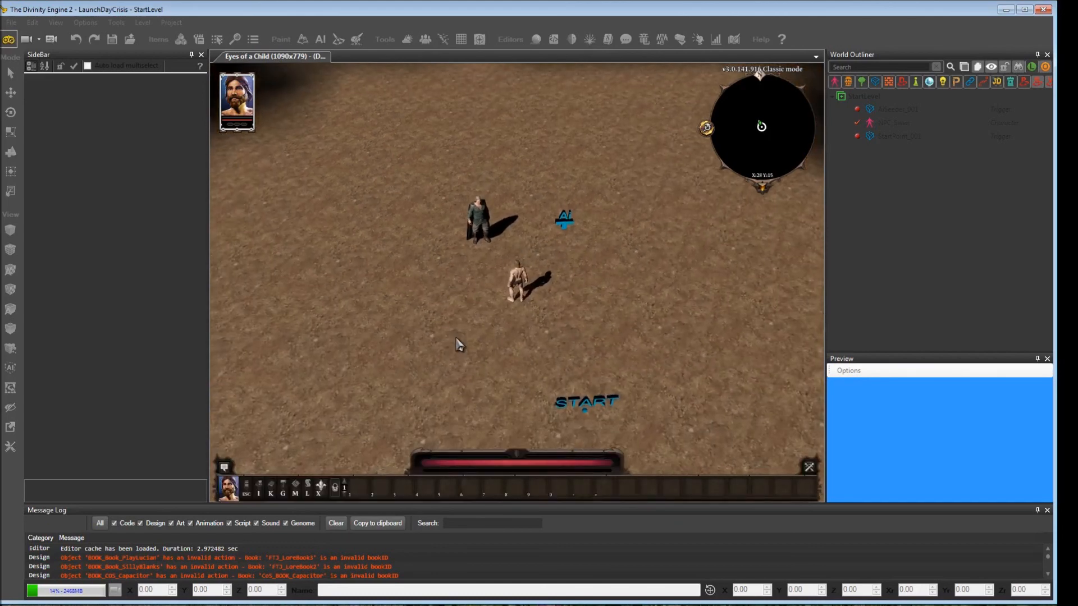
pyautogui.click(478, 221)
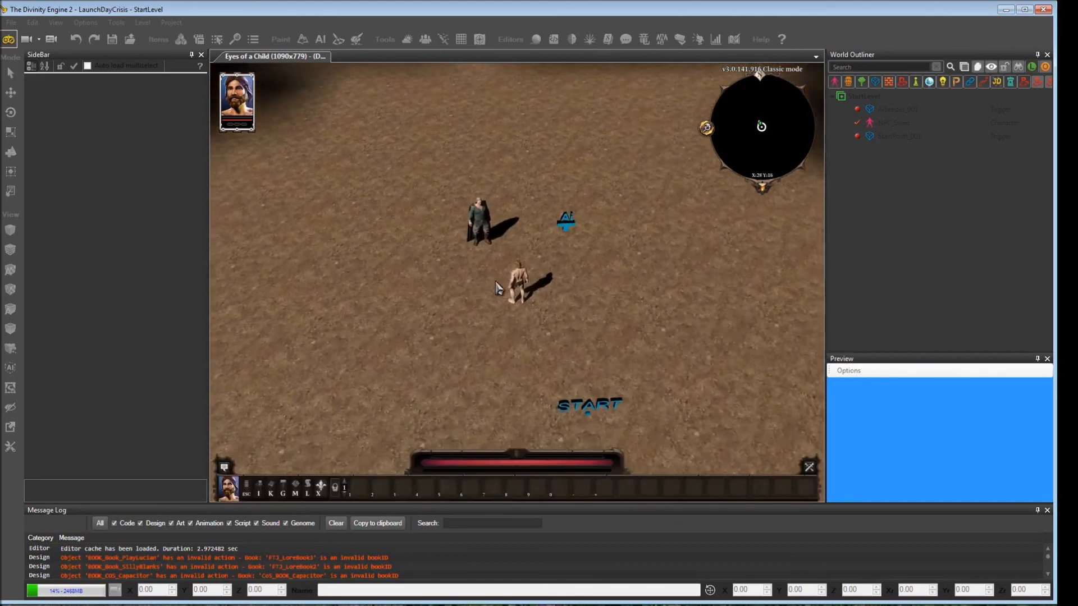